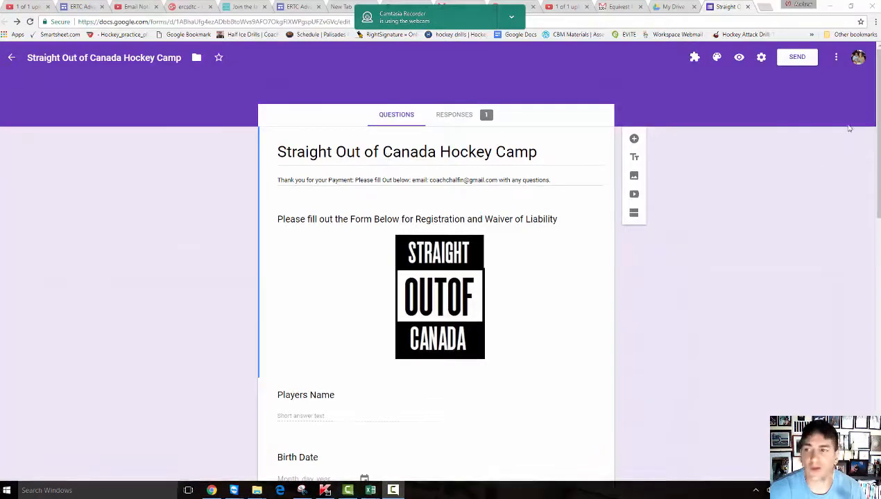
# - From the hockey camp form's Responses tab, create a new linked responses spreadsheet
pyautogui.moveTo(878, 76); pyautogui.dragTo(876, 43)
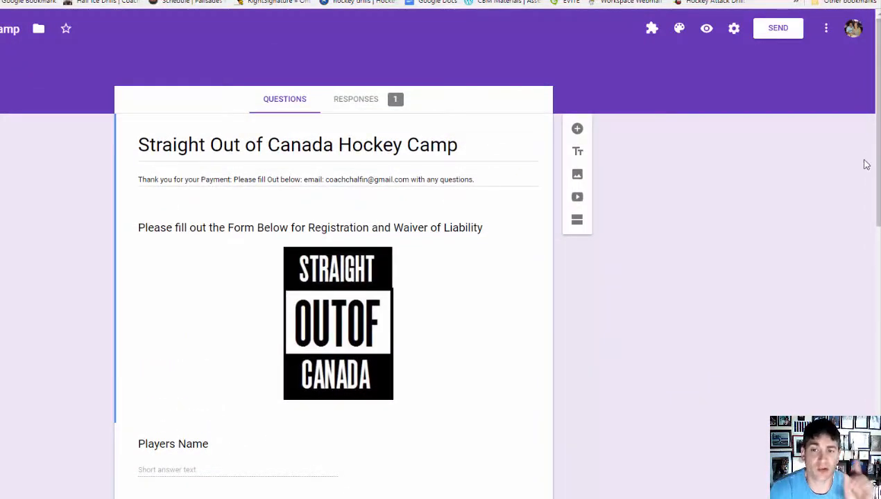
pyautogui.click(356, 99)
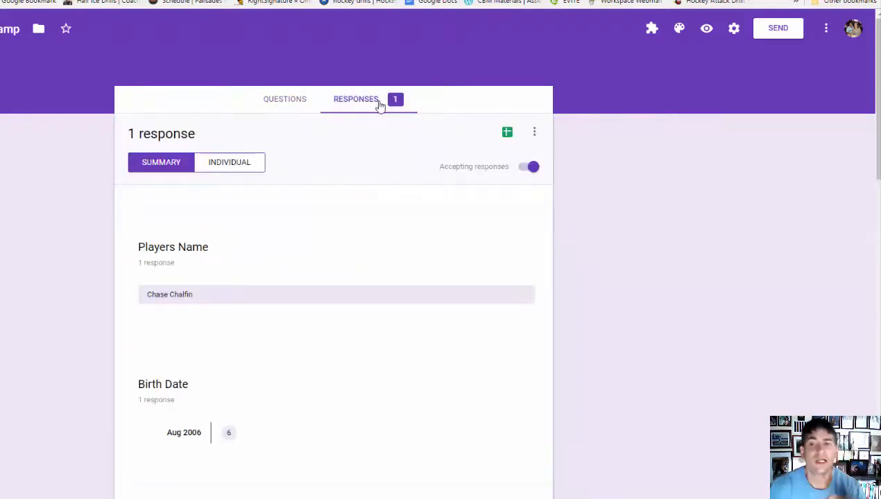
pyautogui.click(507, 133)
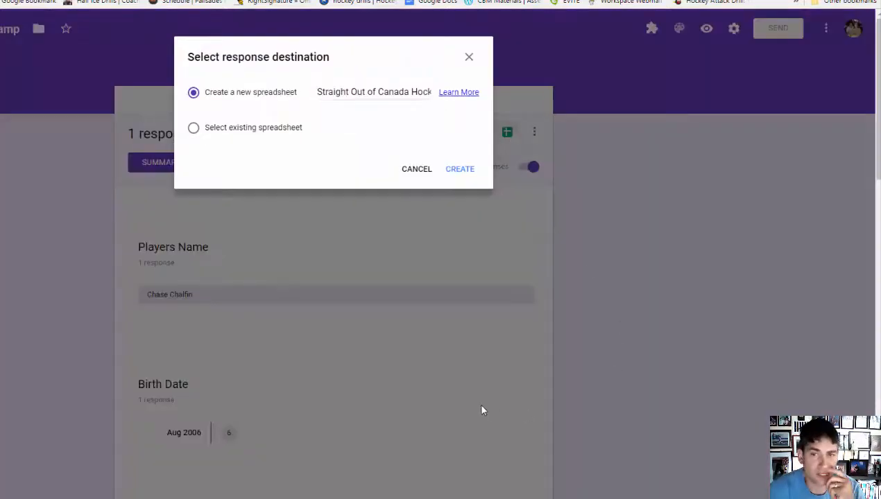
pyautogui.click(459, 170)
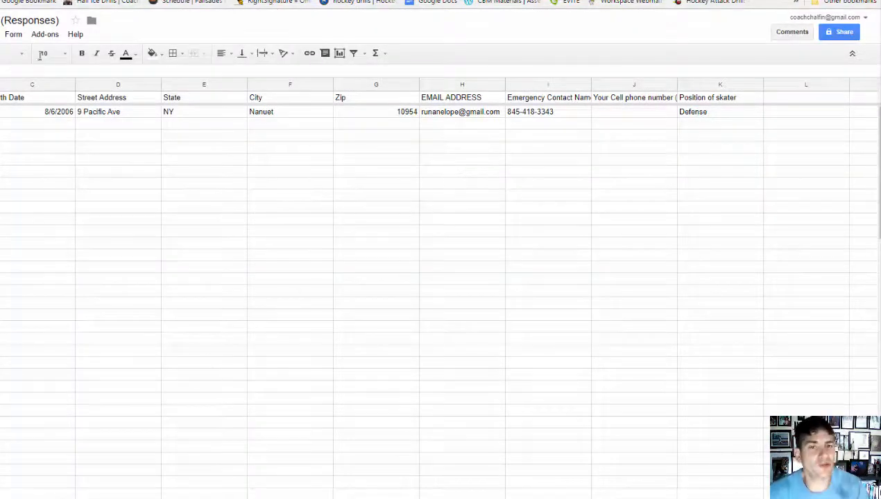
# - Use Add-ons > Get add-ons to open the add-on store over the responses sheet
pyautogui.click(43, 35)
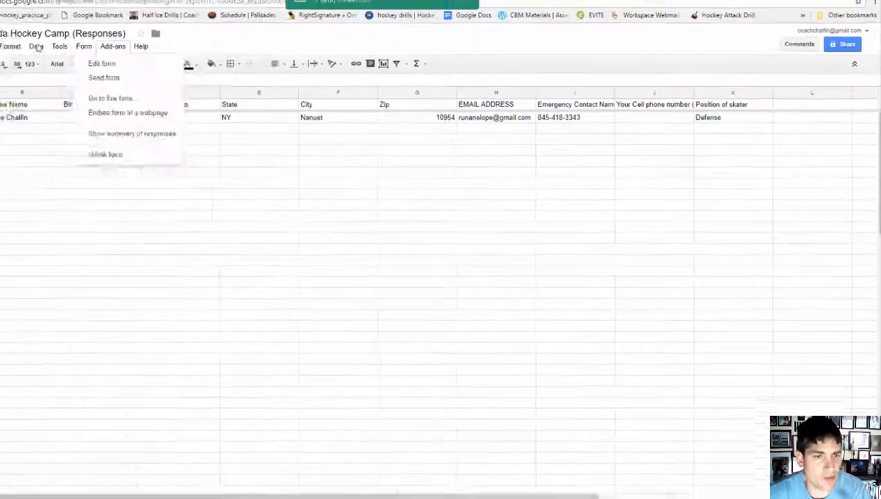
pyautogui.moveTo(59, 58)
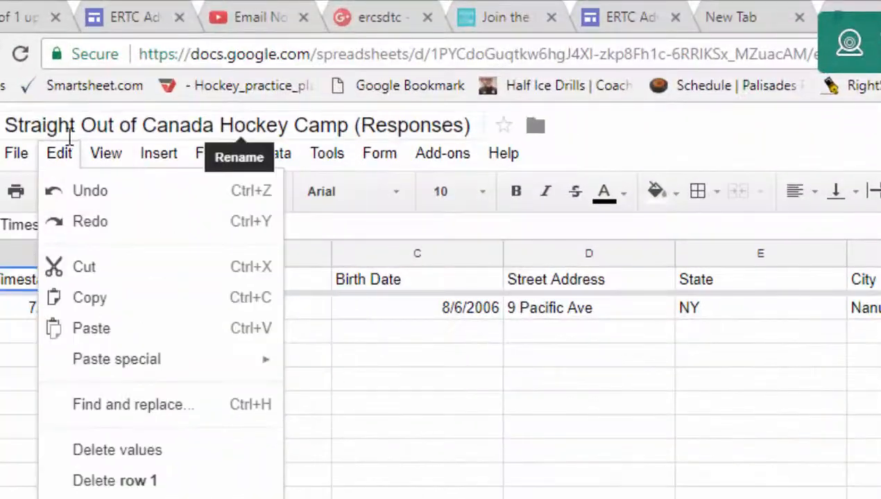
pyautogui.moveTo(16, 153)
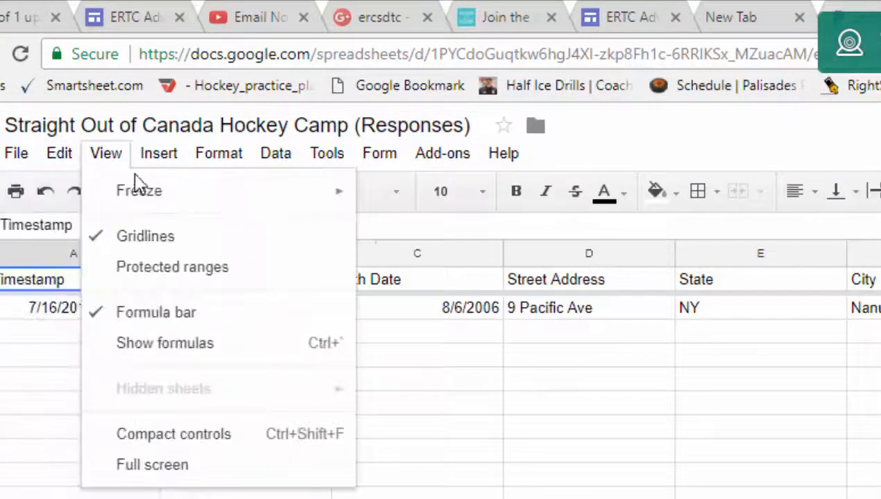
pyautogui.moveTo(478, 153)
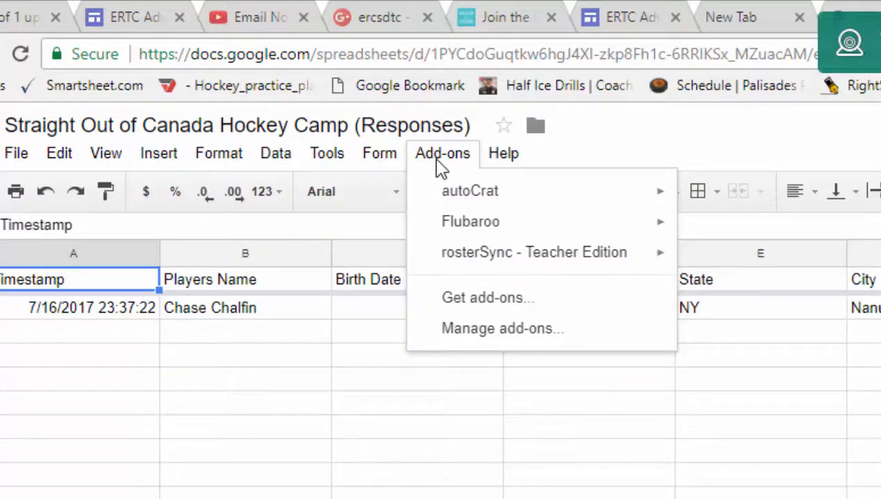
pyautogui.click(502, 299)
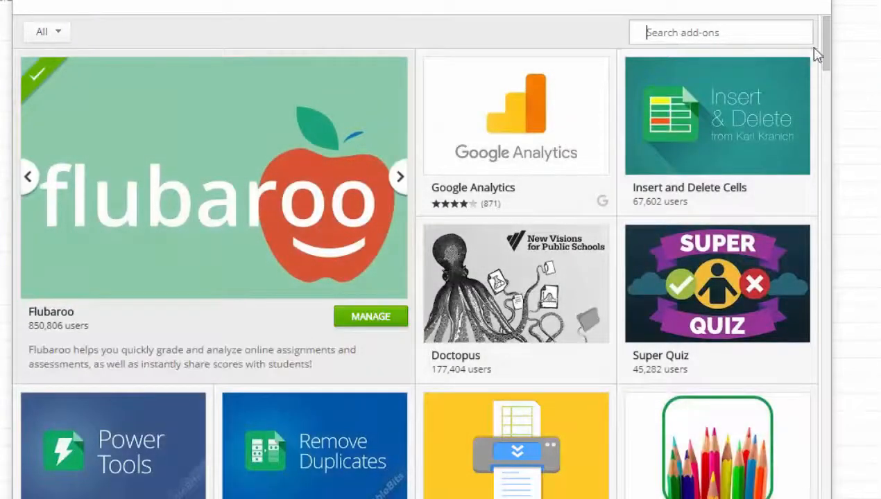
pyautogui.moveTo(823, 43); pyautogui.dragTo(822, 31)
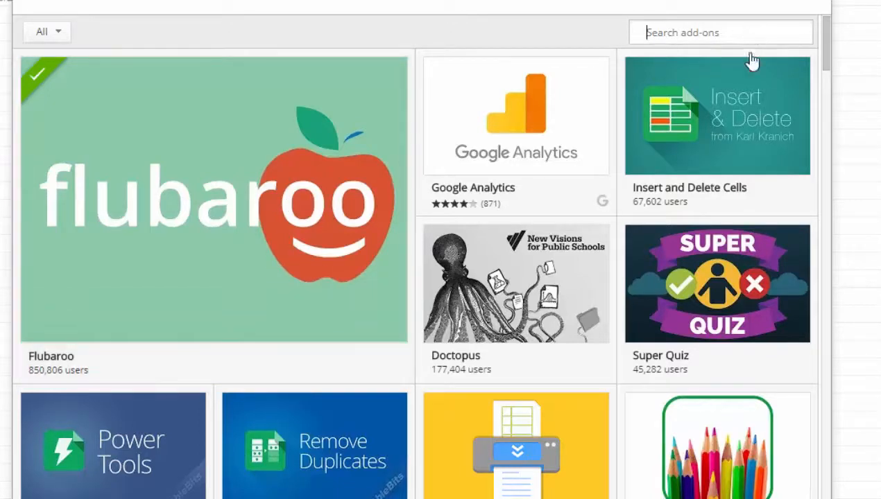
pyautogui.moveTo(829, 61); pyautogui.dragTo(796, 132)
pyautogui.moveTo(339, 199)
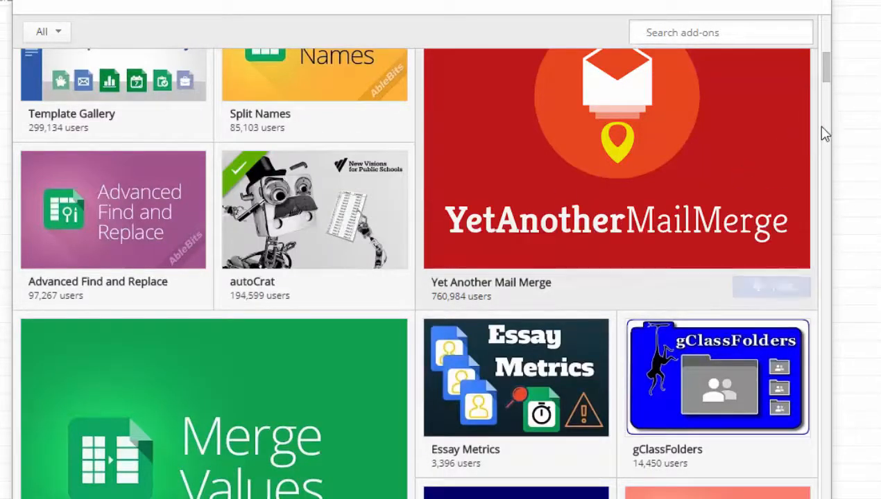
pyautogui.moveTo(620, 143)
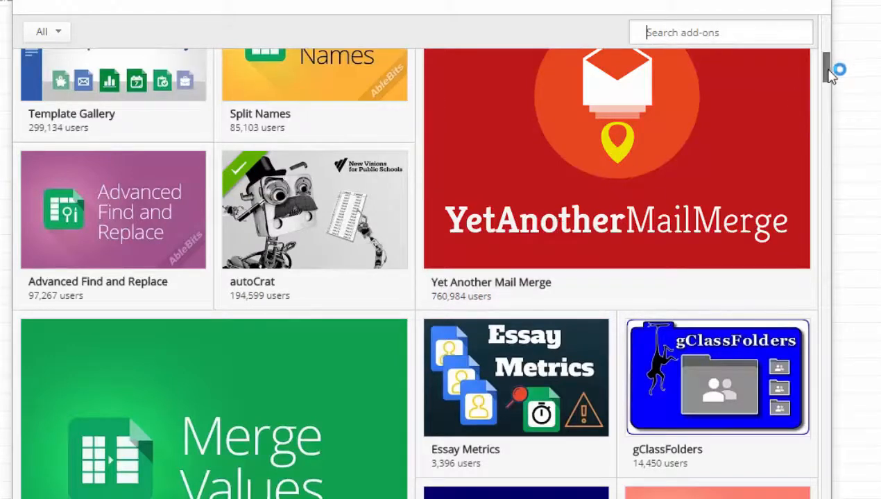
pyautogui.scroll(-2, 831, 75)
pyautogui.moveTo(760, 240)
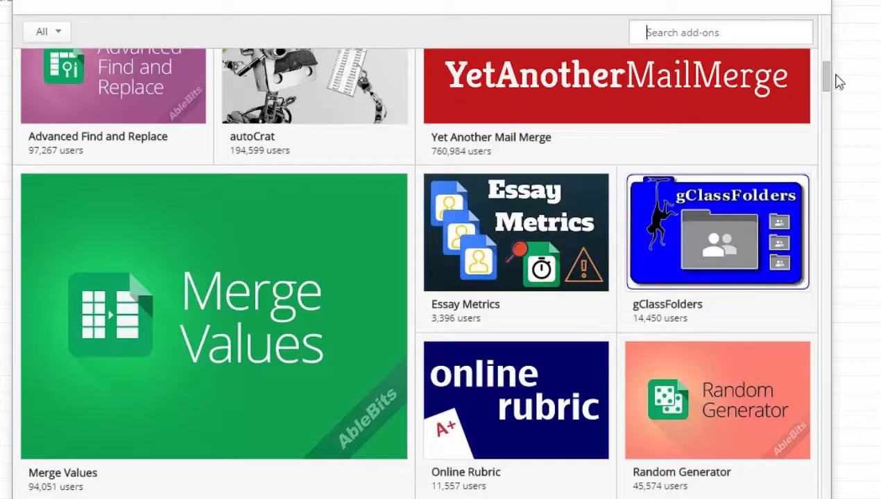
pyautogui.moveTo(720, 425)
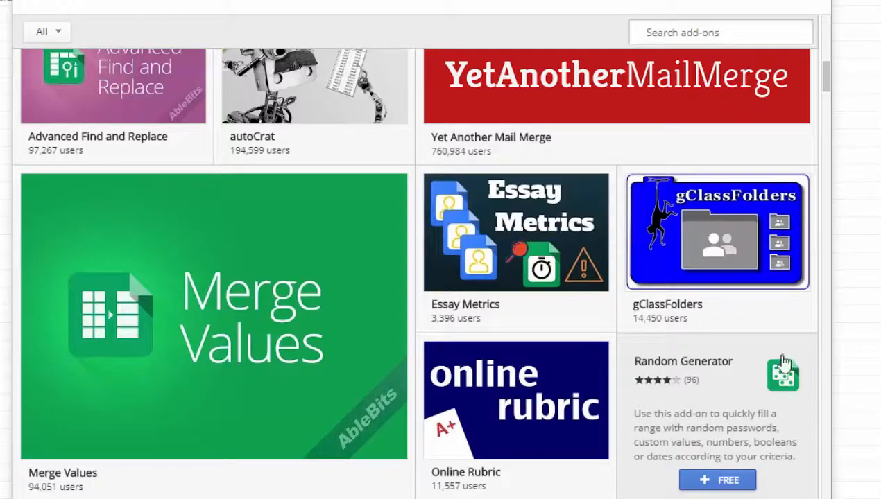
pyautogui.moveTo(825, 75); pyautogui.dragTo(841, 480)
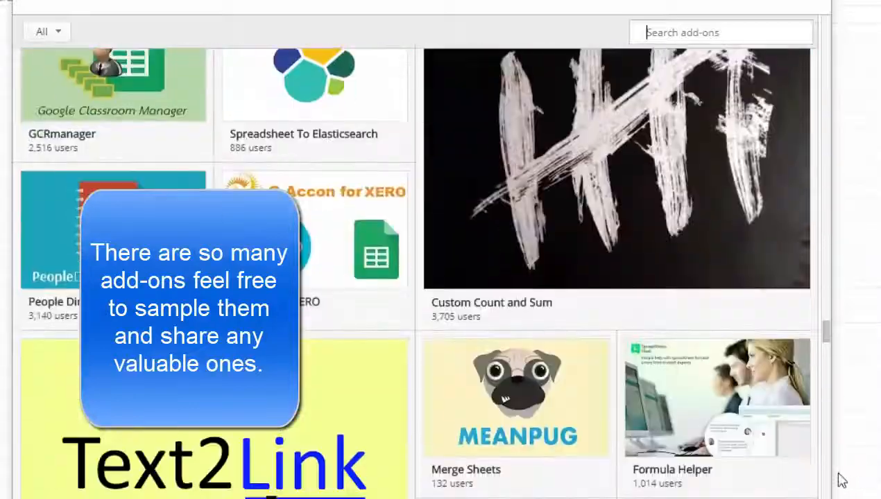
pyautogui.moveTo(827, 337); pyautogui.dragTo(827, 489)
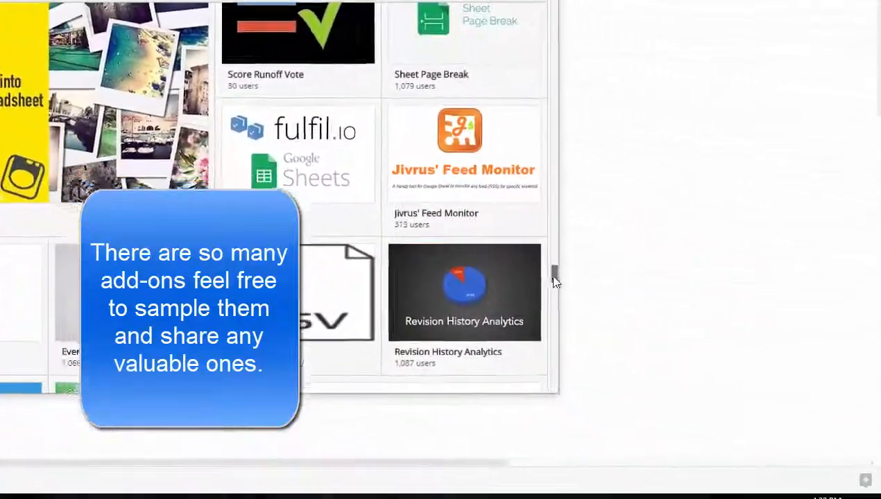
pyautogui.moveTo(827, 380); pyautogui.dragTo(836, 463)
pyautogui.moveTo(566, 350); pyautogui.dragTo(553, 393)
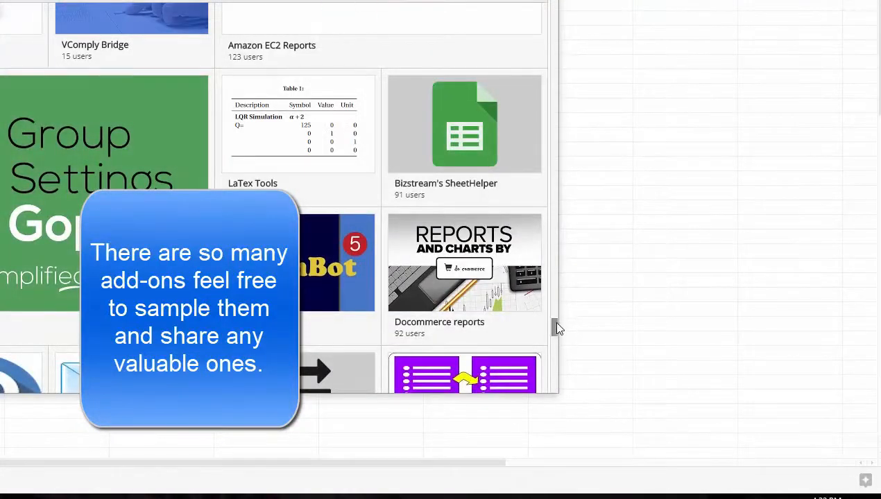
pyautogui.moveTo(556, 325); pyautogui.dragTo(554, 387)
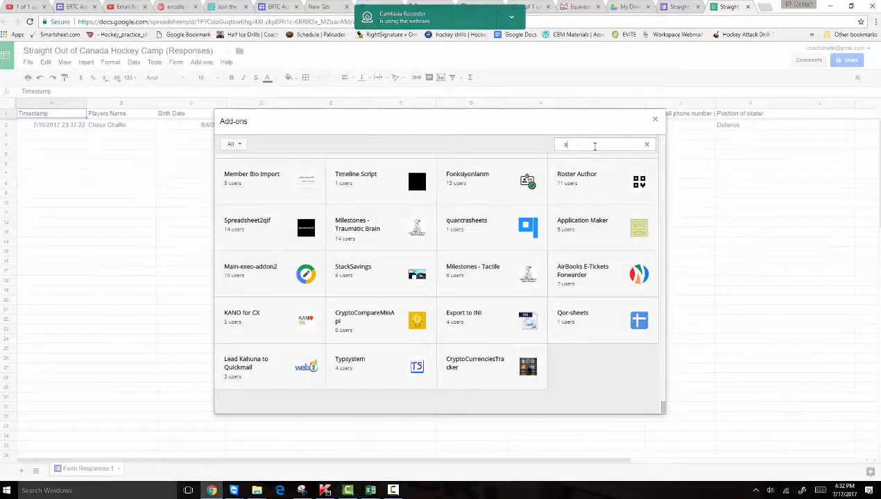
# - Search the add-on gallery for 'autocrat', then start and cancel the copyDown authorisation
pyautogui.press('Return')
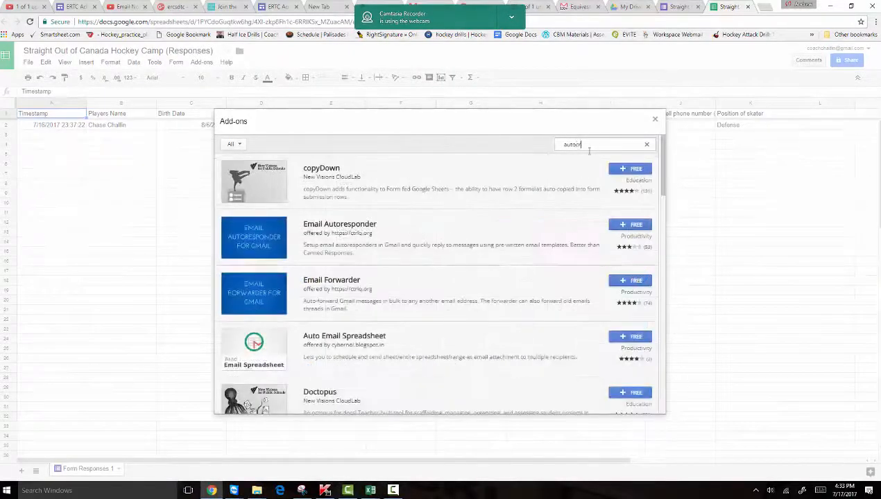
pyautogui.press('Return')
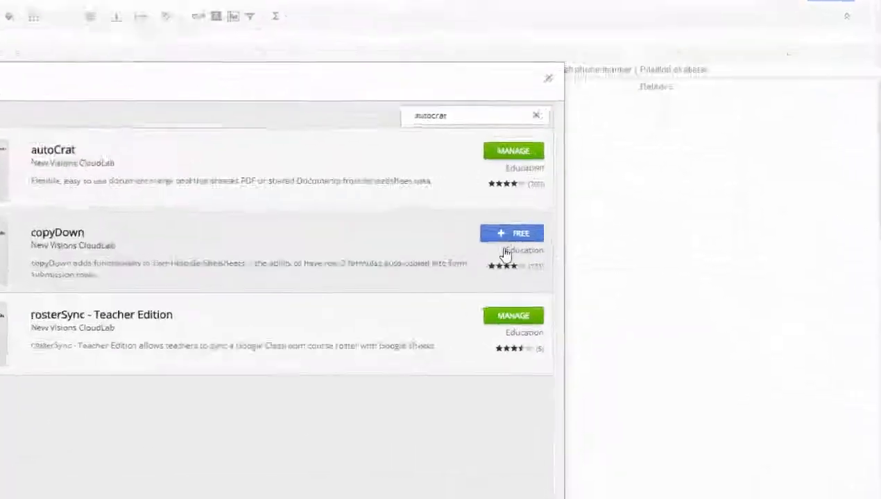
pyautogui.click(504, 235)
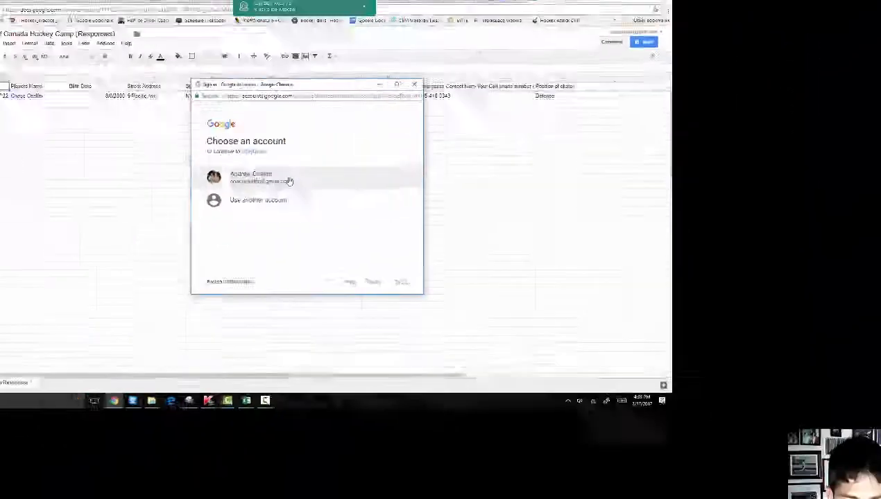
pyautogui.click(10, 211)
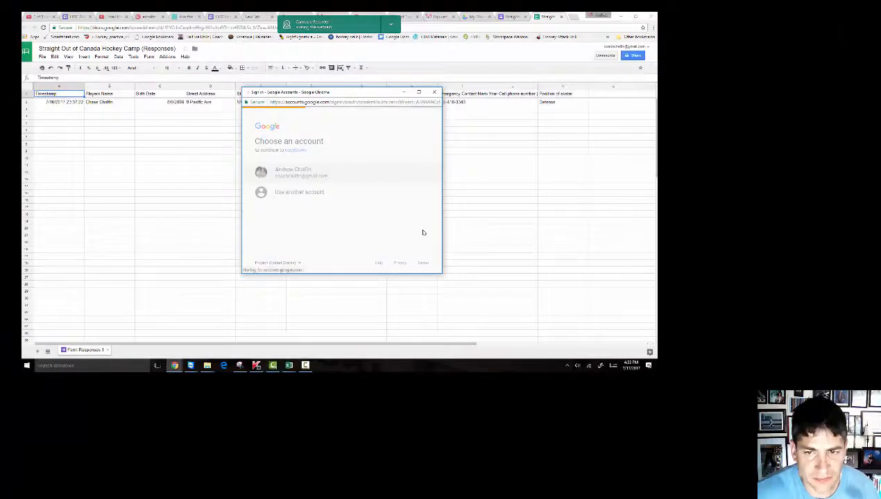
pyautogui.scroll(-3, 437, 180)
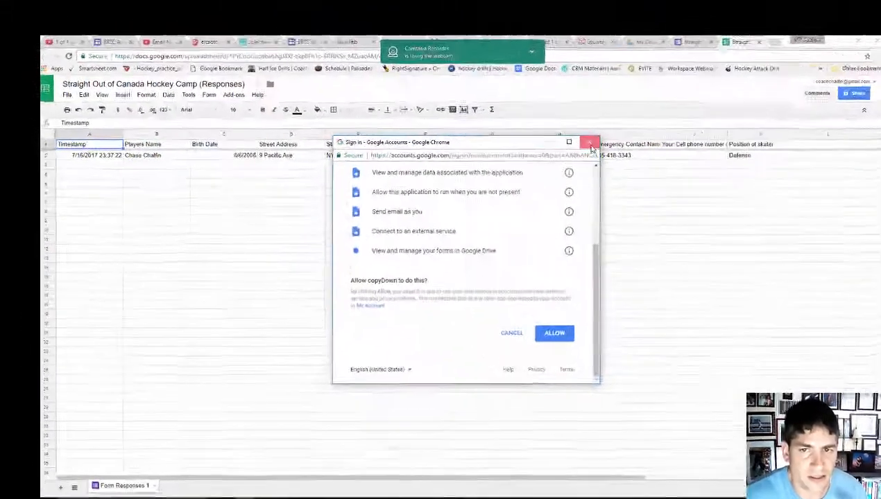
pyautogui.click(435, 93)
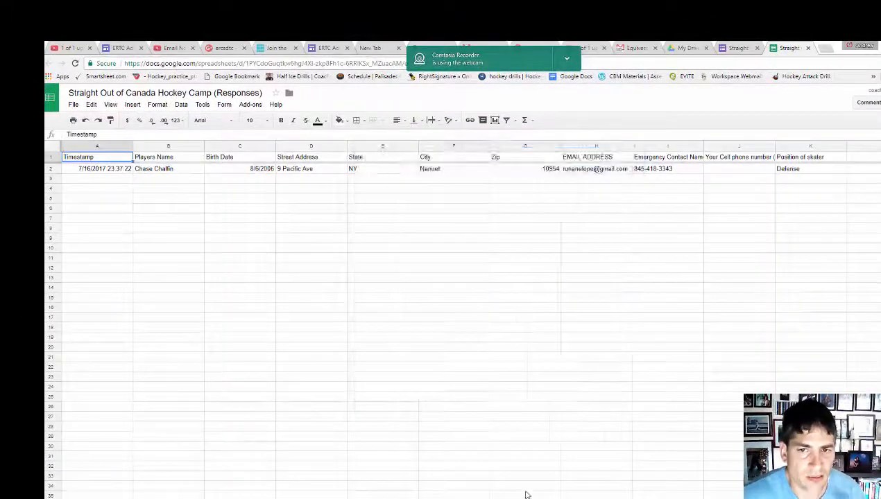
pyautogui.click(250, 104)
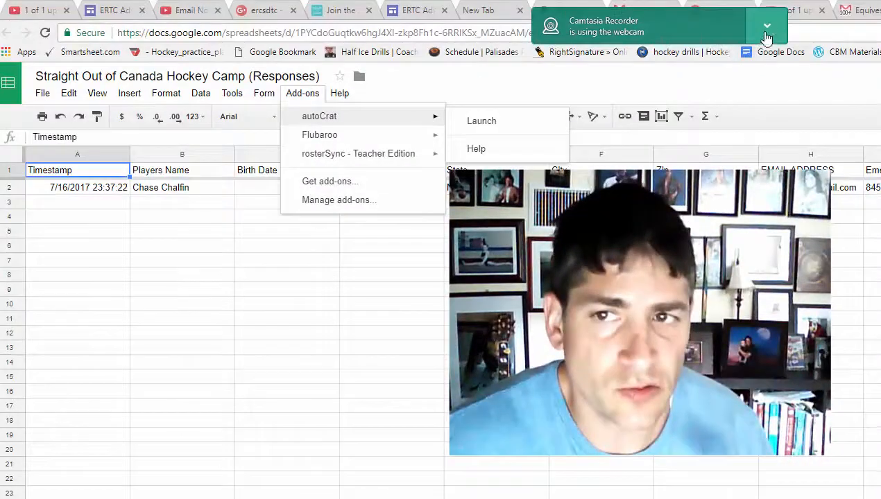
# - Open Google Drive's My Drive page in a new browser tab
pyautogui.click(763, 29)
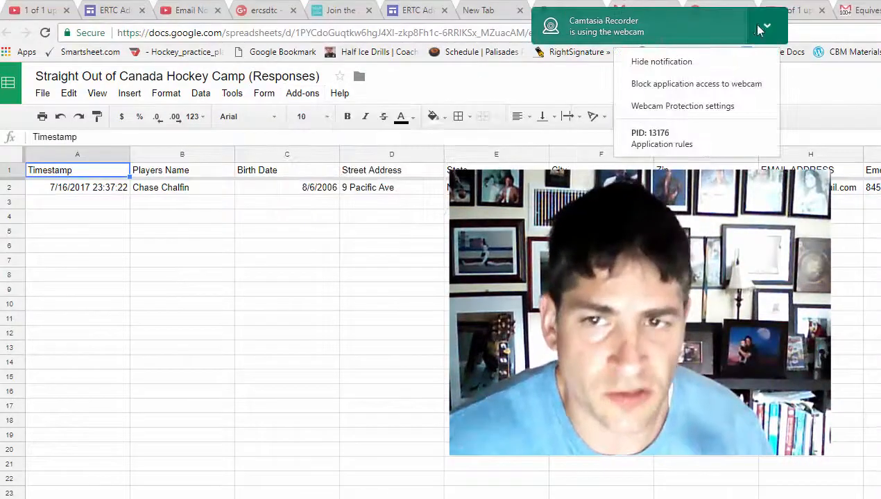
pyautogui.click(714, 63)
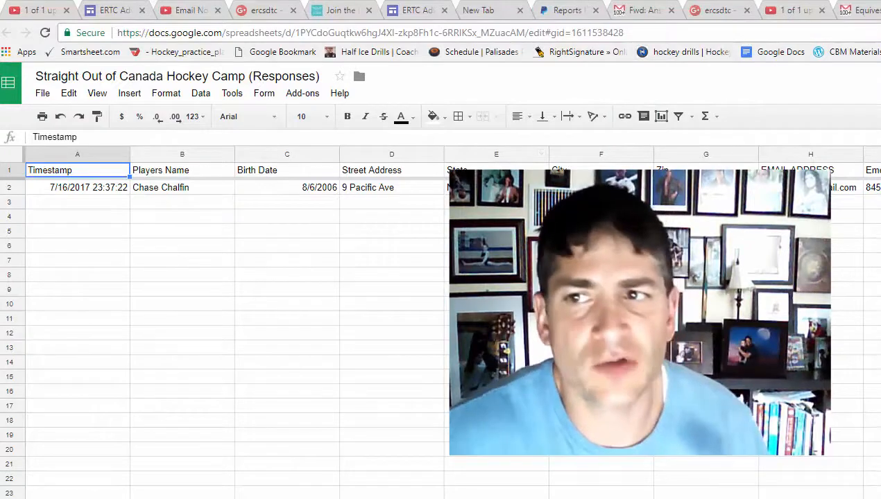
pyautogui.hotkey('ctrl', 't')
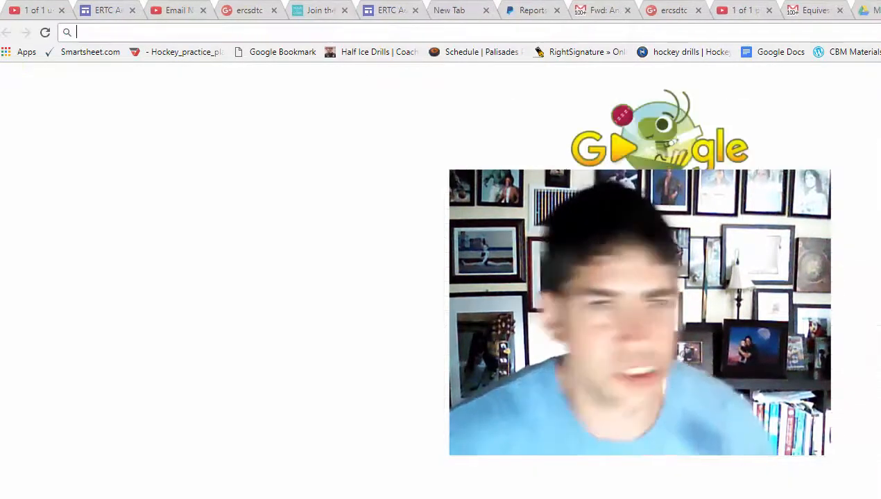
pyautogui.write('doc')
pyautogui.write('drive.google.com')
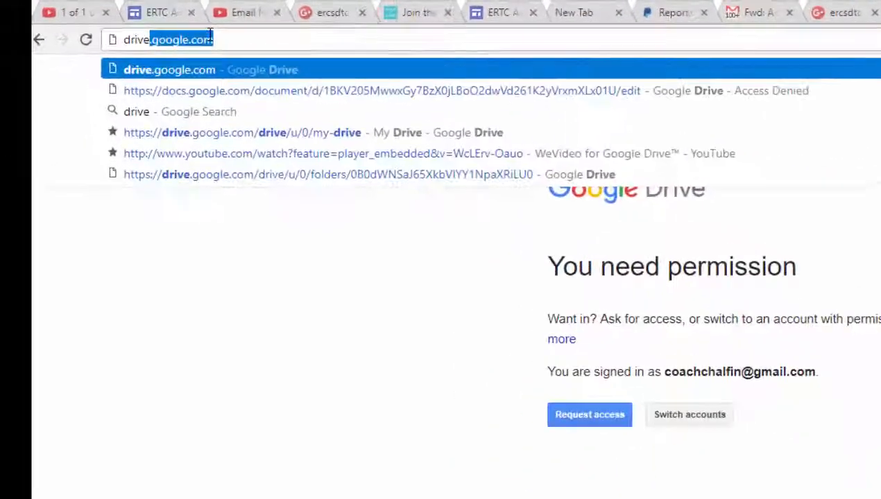
pyautogui.press('Return')
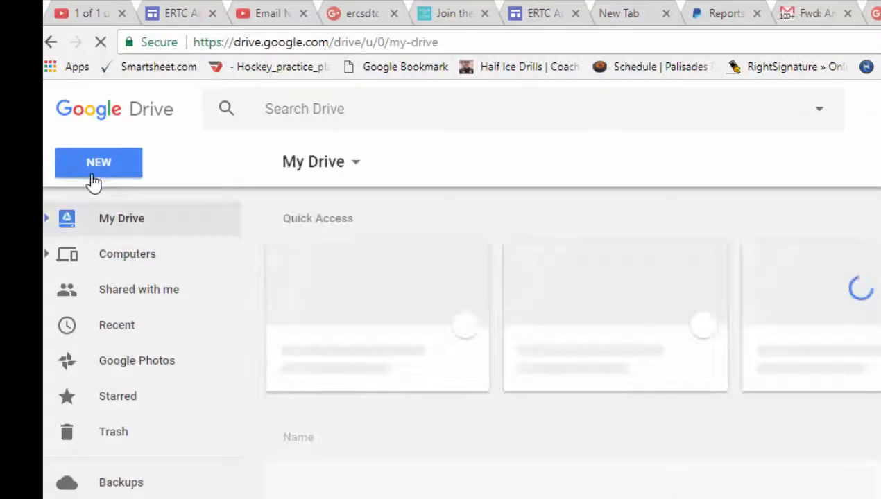
# - Create a new blank Google Docs document from Drive's New menu
pyautogui.click(93, 179)
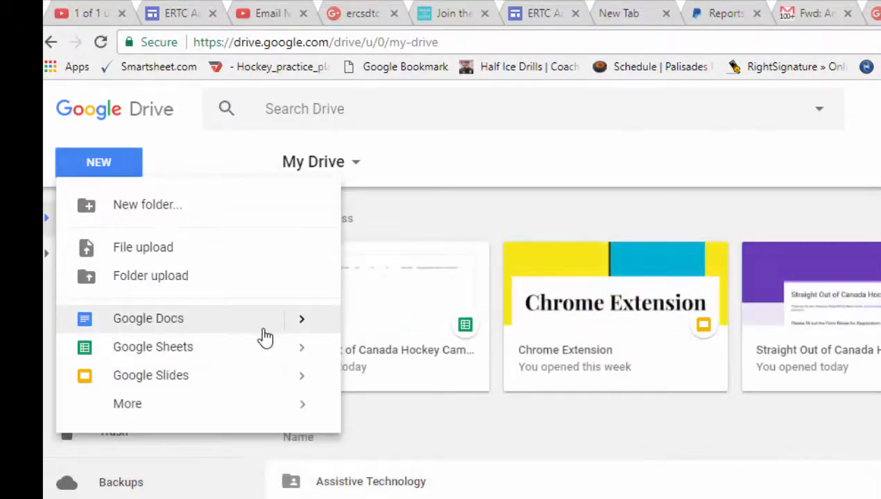
pyautogui.moveTo(306, 332)
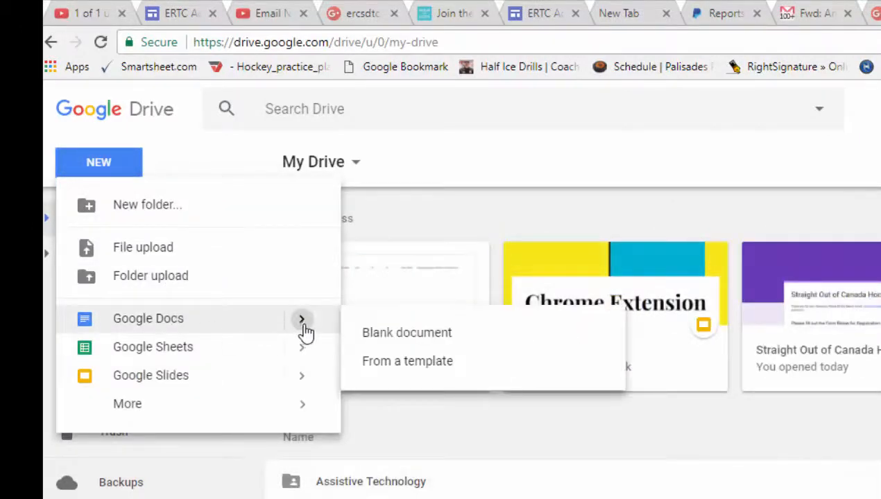
pyautogui.click(421, 345)
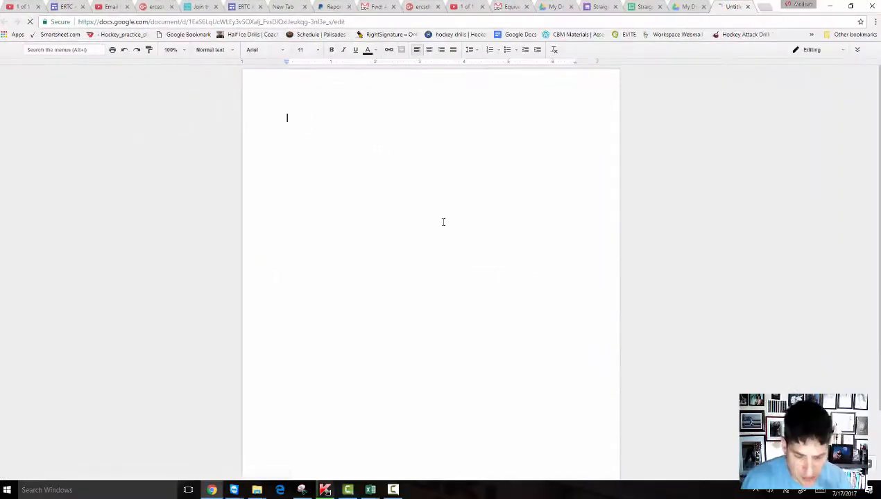
# - Enter << in the blank document, then return to the hockey camp Responses spreadsheet
pyautogui.write('<<')
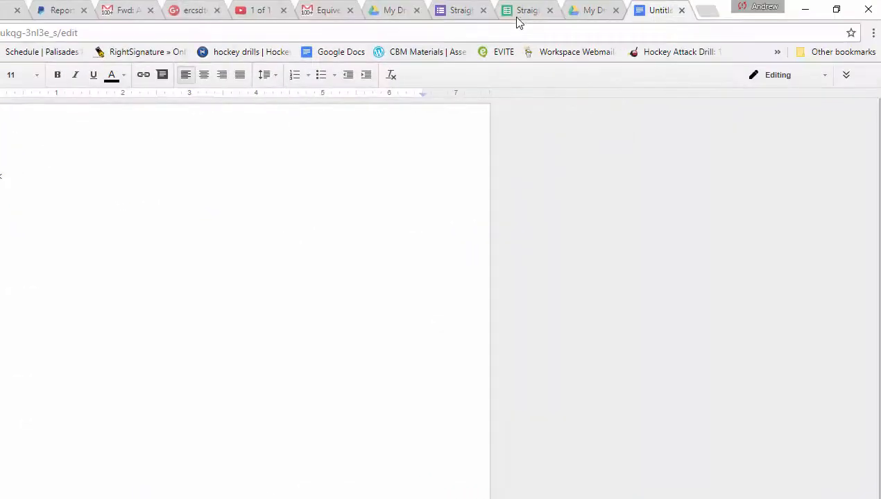
pyautogui.click(522, 11)
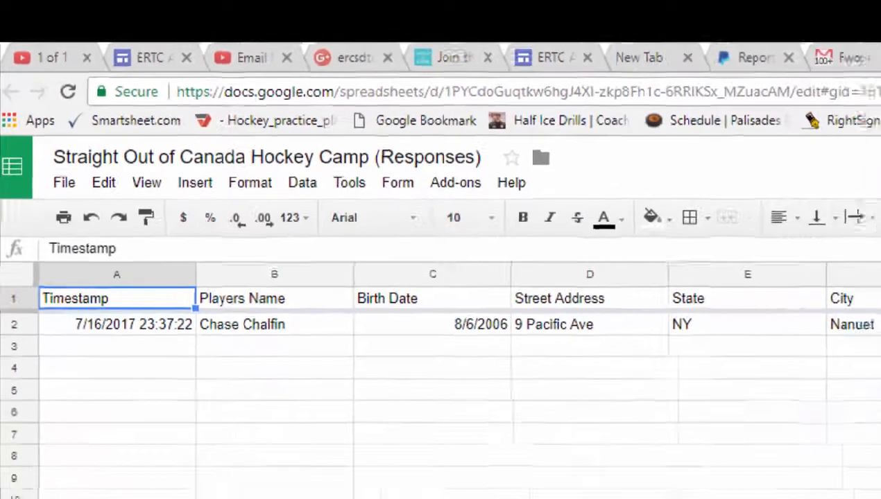
pyautogui.click(824, 47)
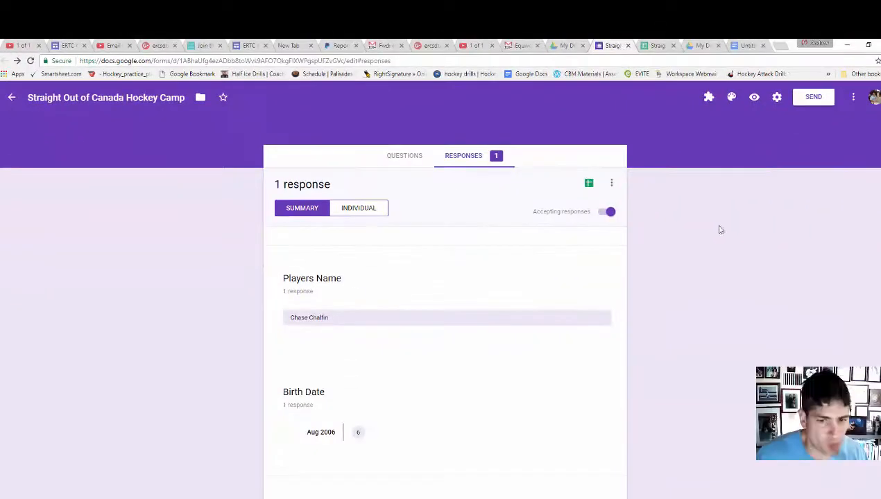
pyautogui.scroll(-3, 419, 169)
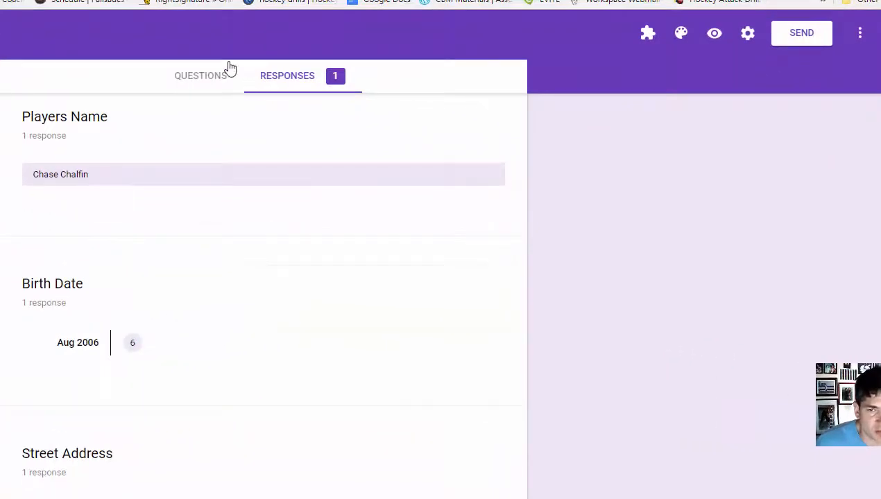
pyautogui.click(205, 76)
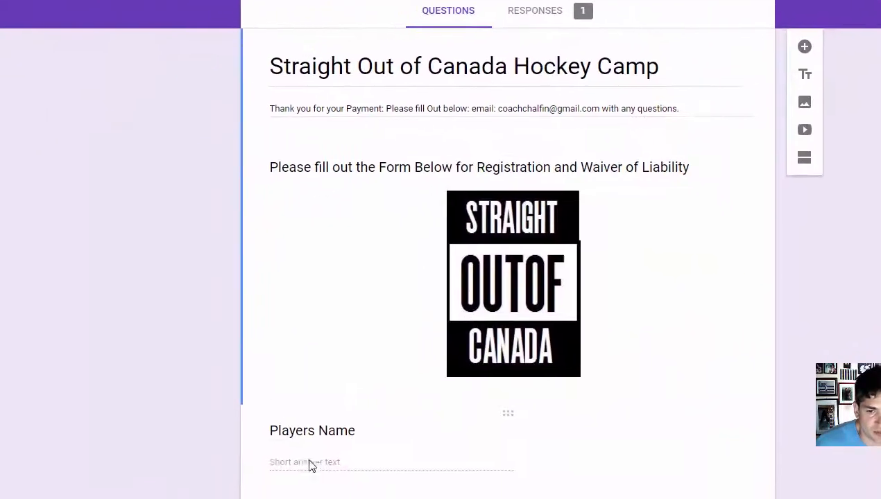
pyautogui.click(311, 464)
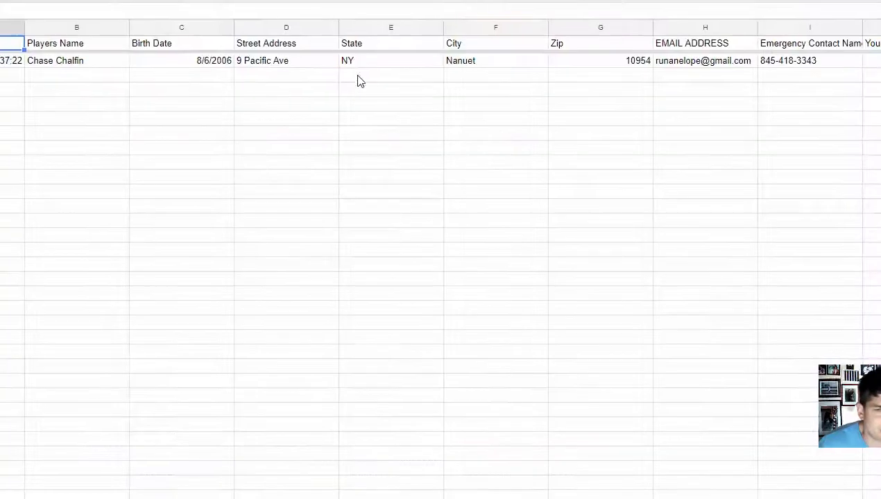
# - Rename the first response headers to Name, Birth and Street
pyautogui.click(50, 50)
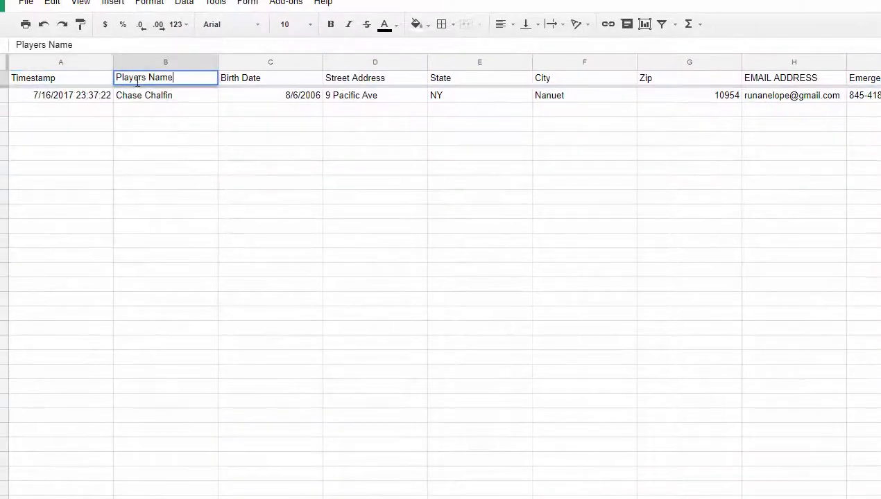
pyautogui.hotkey('ctrl', 'a')
pyautogui.write('N')
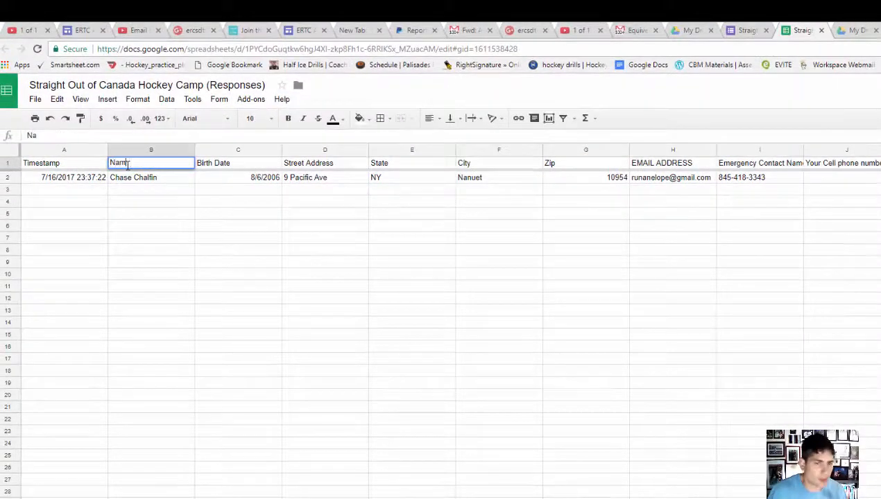
pyautogui.press('Tab')
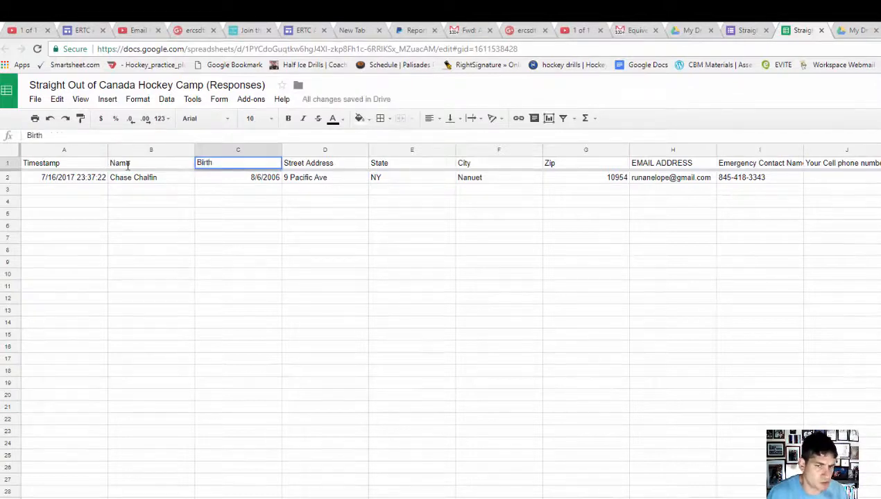
pyautogui.press('Tab')
pyautogui.write('Stree')
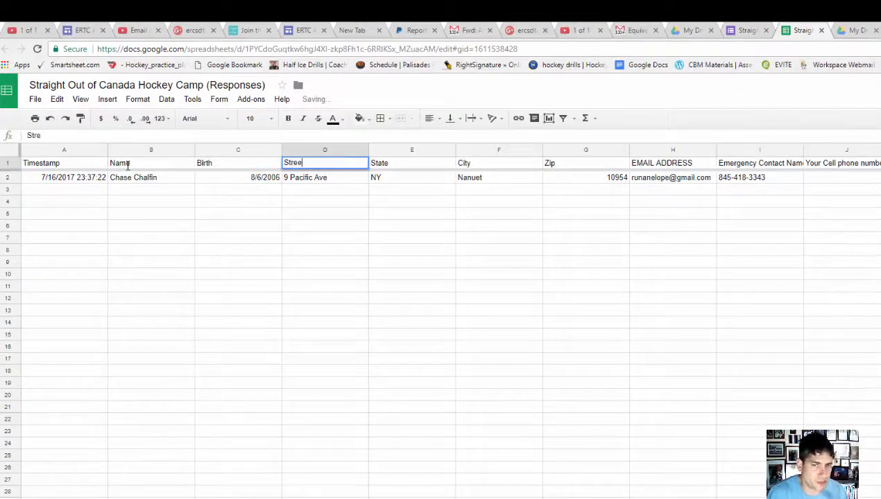
pyautogui.write('t')
pyautogui.press('Tab')
pyautogui.press('Tab')
pyautogui.press('Tab')
pyautogui.press('Tab')
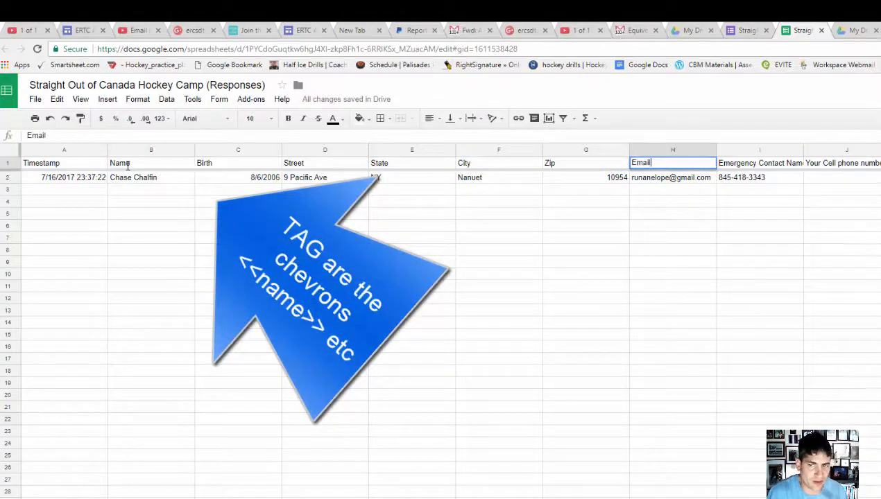
# - Rename the remaining headers to Email, EmContact, Cell and Position
pyautogui.write('Email')
pyautogui.press('Tab')
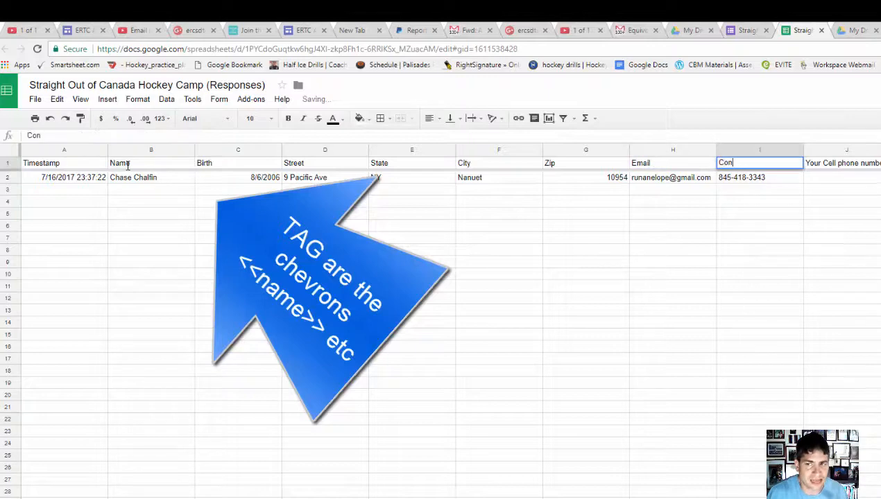
pyautogui.write('Conta')
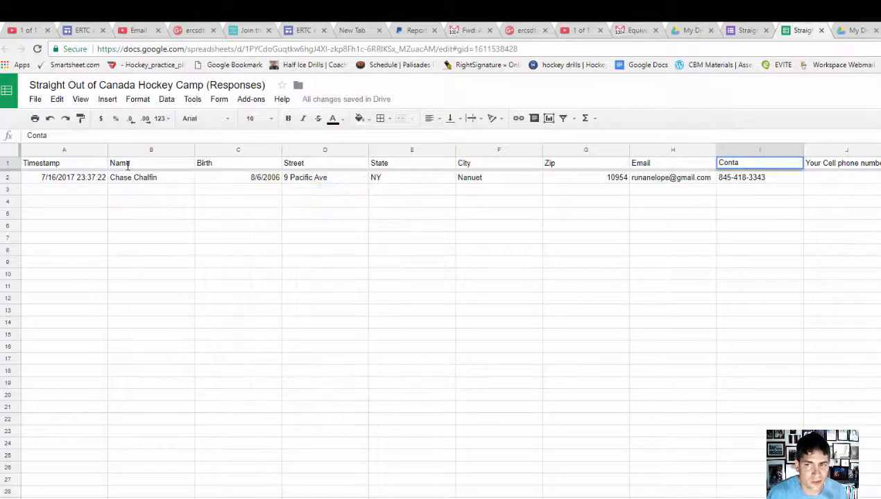
pyautogui.write('EmCon')
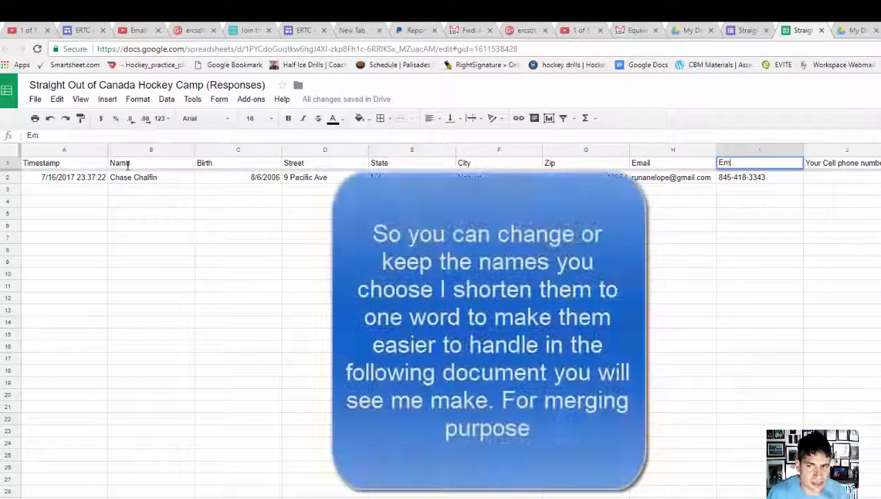
pyautogui.press('Tab')
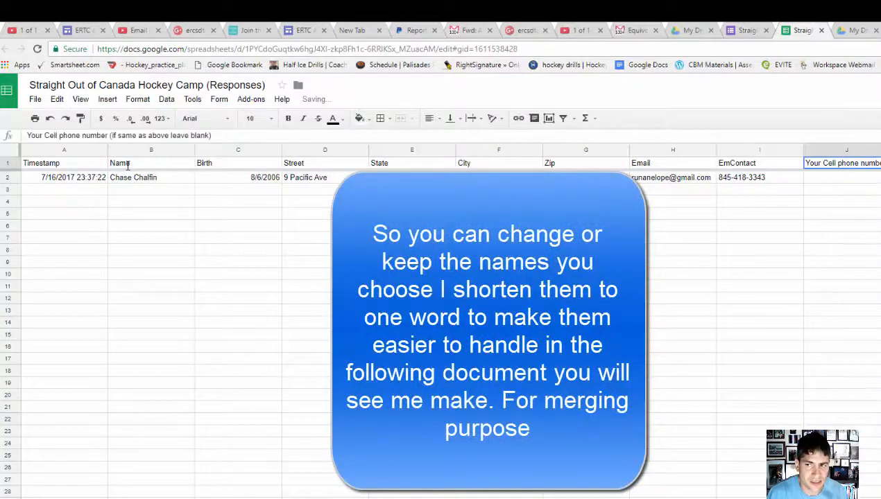
pyautogui.write('Cell')
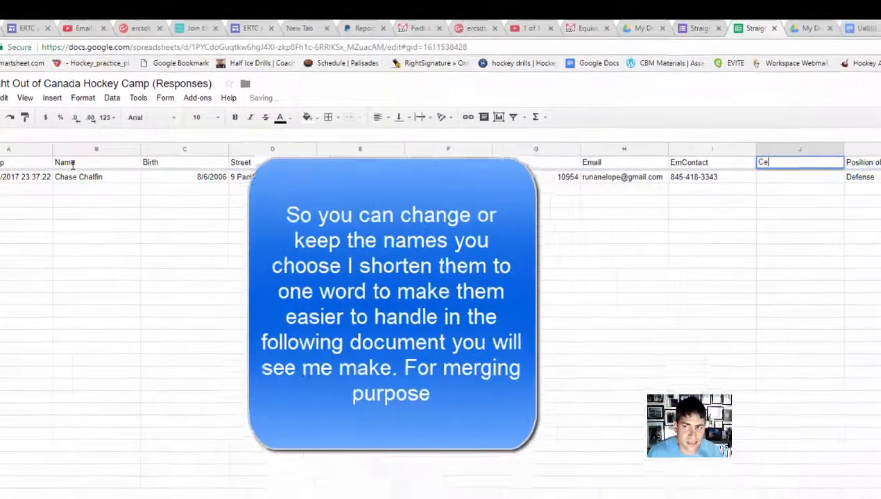
pyautogui.press('Tab')
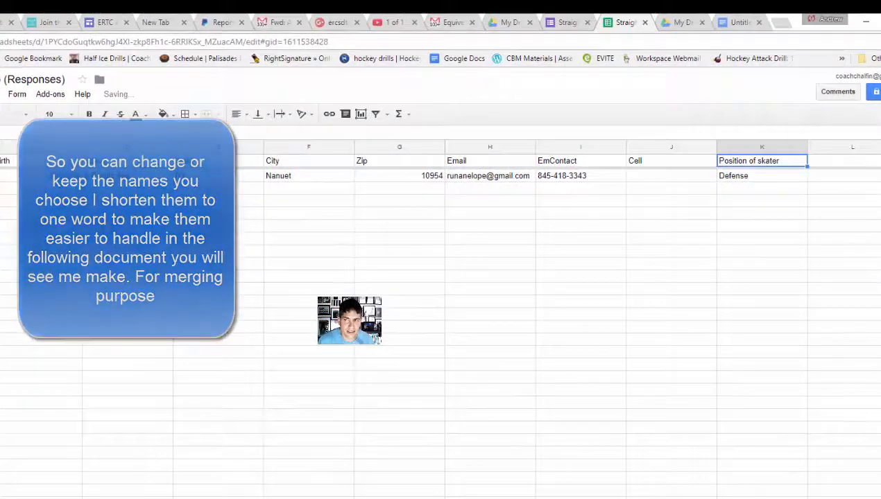
pyautogui.write('Positi')
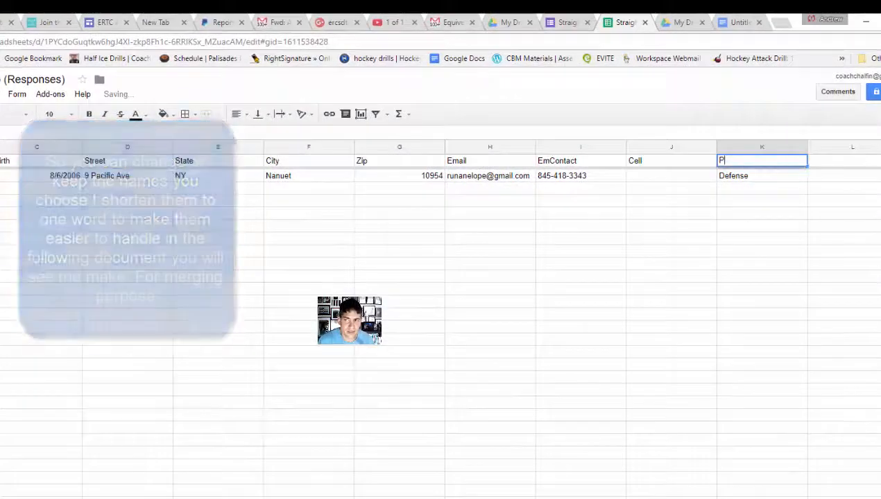
pyautogui.write('no')
pyautogui.press('BackSpace')
pyautogui.press('BackSpace')
pyautogui.write('osition')
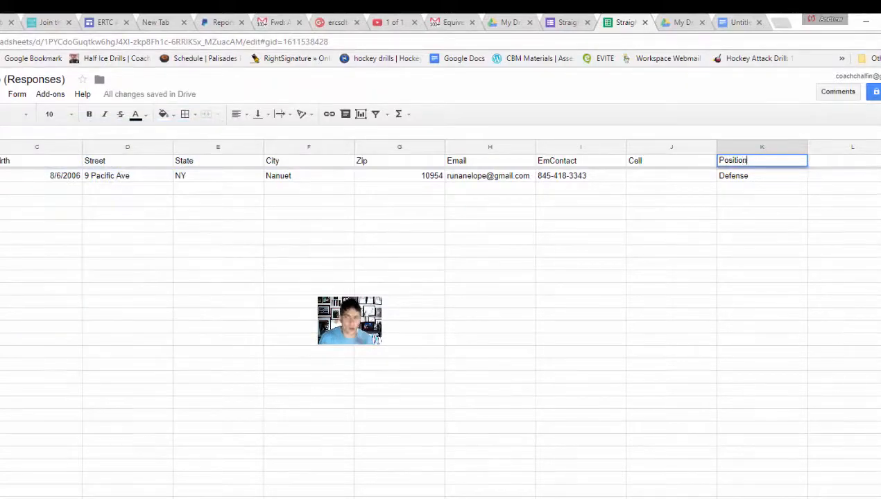
pyautogui.press('Return')
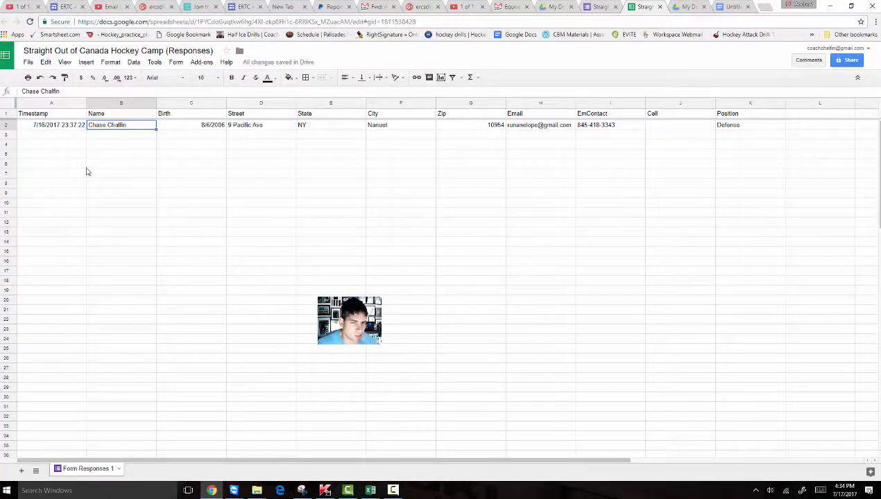
# - Remove the << from the letter and insert the hockey banner picture
pyautogui.click(727, 7)
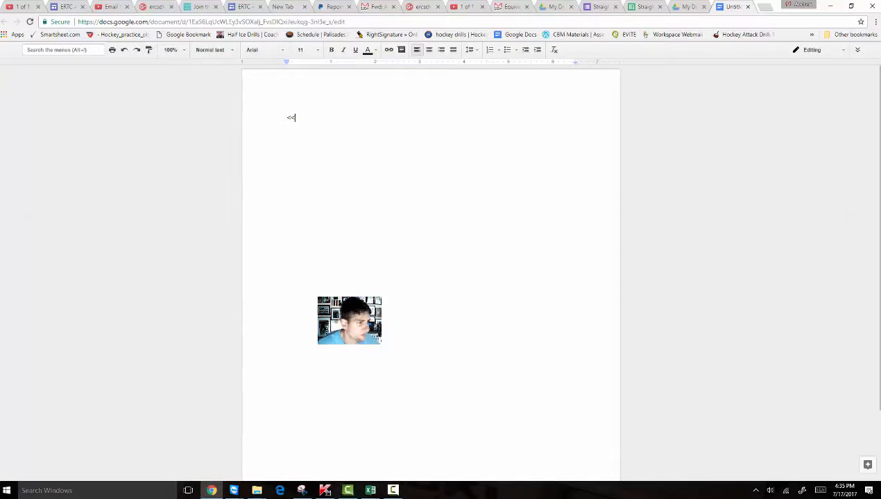
pyautogui.press('BackSpace')
pyautogui.press('BackSpace')
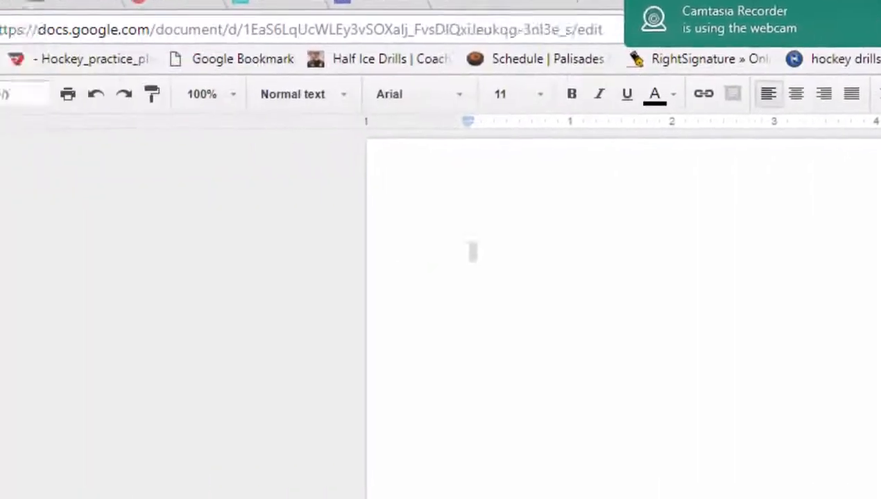
pyautogui.click(827, 118)
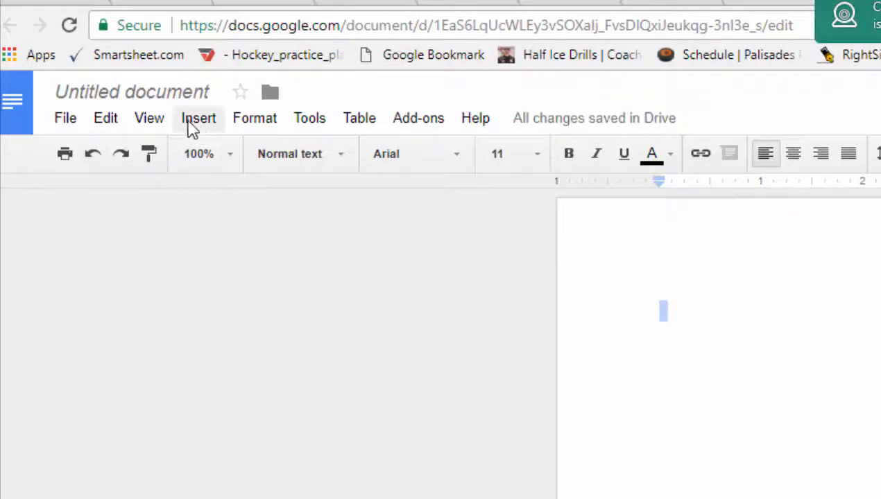
pyautogui.click(196, 121)
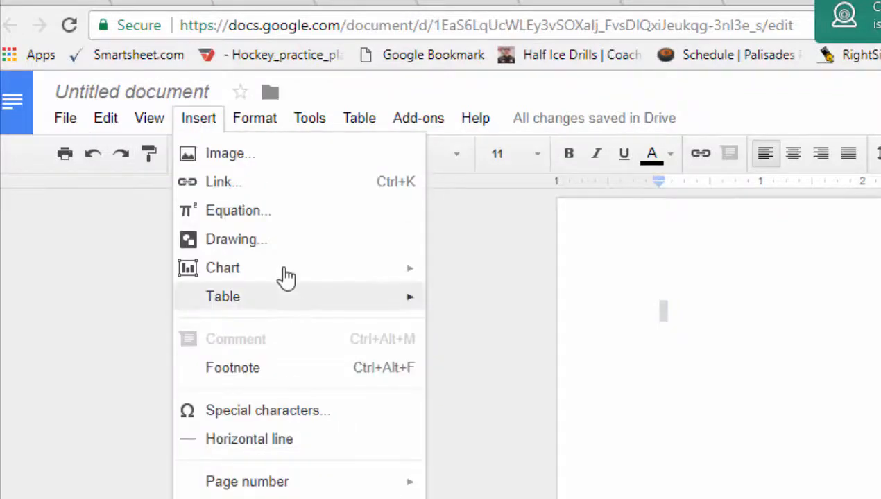
pyautogui.click(269, 157)
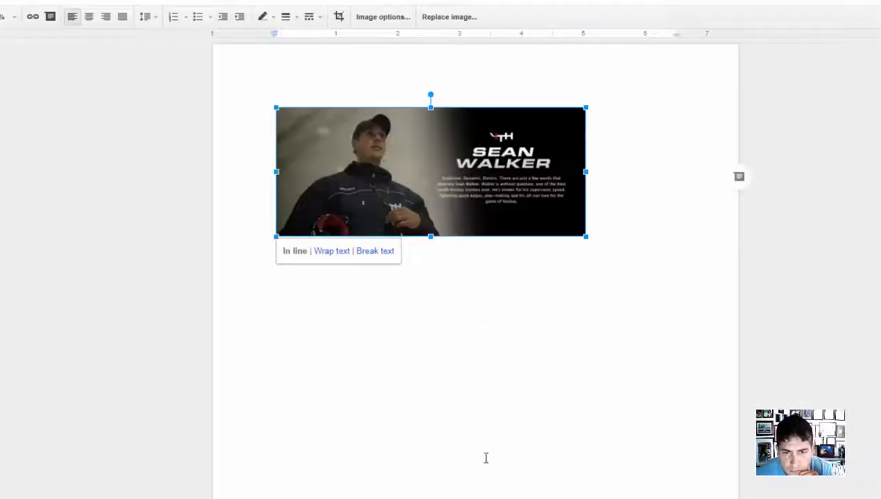
# - Centre the banner and stretch it to span most of the page width
pyautogui.moveTo(274, 239); pyautogui.dragTo(335, 210)
pyautogui.click(90, 18)
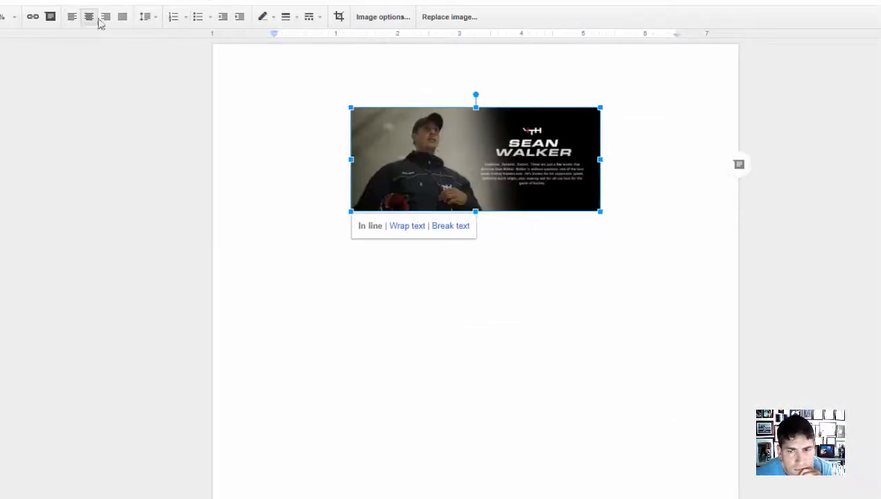
pyautogui.click(619, 211)
pyautogui.click(584, 203)
pyautogui.moveTo(600, 159); pyautogui.dragTo(637, 159)
pyautogui.moveTo(476, 211); pyautogui.dragTo(475, 231)
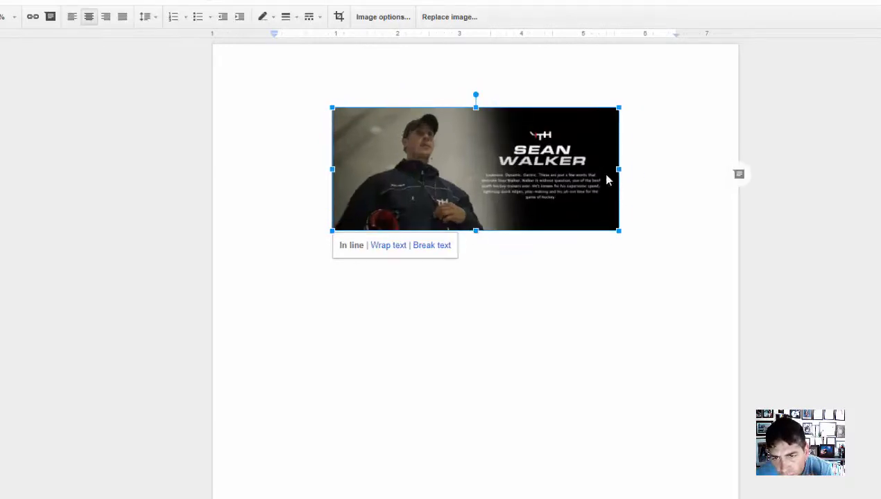
pyautogui.moveTo(619, 169); pyautogui.dragTo(656, 169)
pyautogui.moveTo(312, 169); pyautogui.dragTo(287, 169)
pyautogui.click(682, 220)
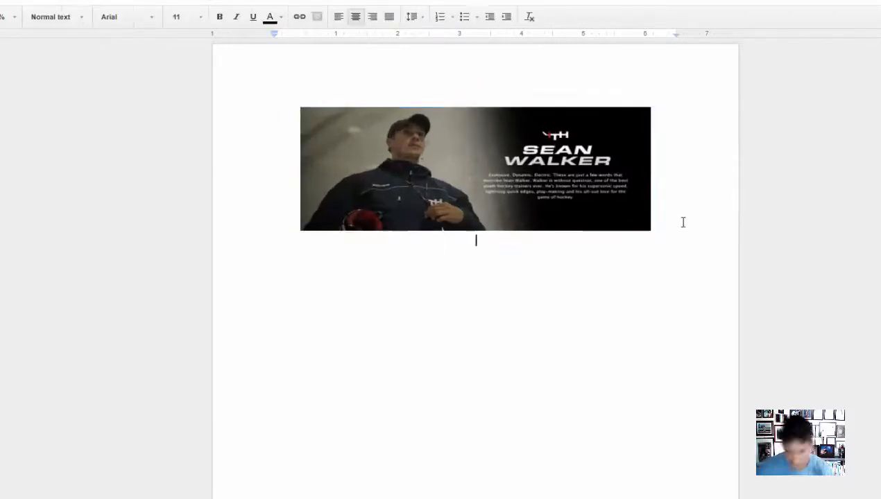
# - Add the bold, centred heading 'Welcome to Straight Out of Canada Hockey Camp'
pyautogui.hotkey('ctrl', 'l')
pyautogui.write('Welcome to Straight Out of Canada Hockey Cam')
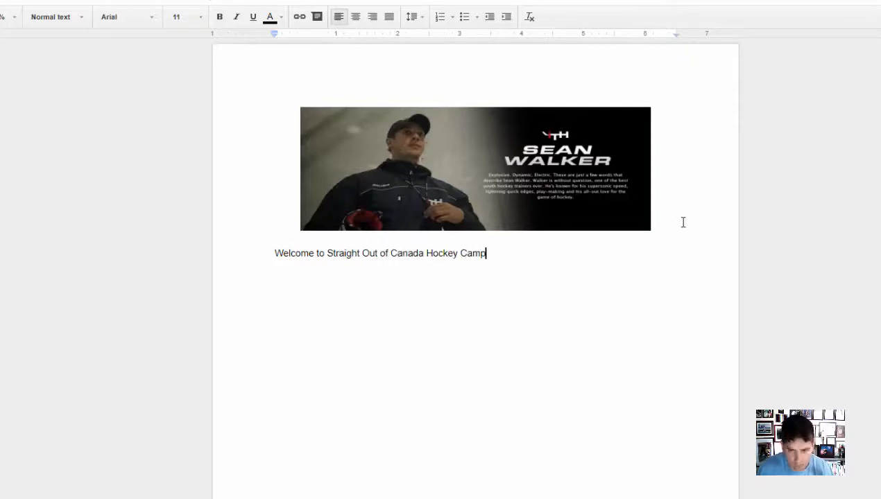
pyautogui.write('p')
pyautogui.hotkey('shift', 'Home')
pyautogui.hotkey('ctrl', 'b')
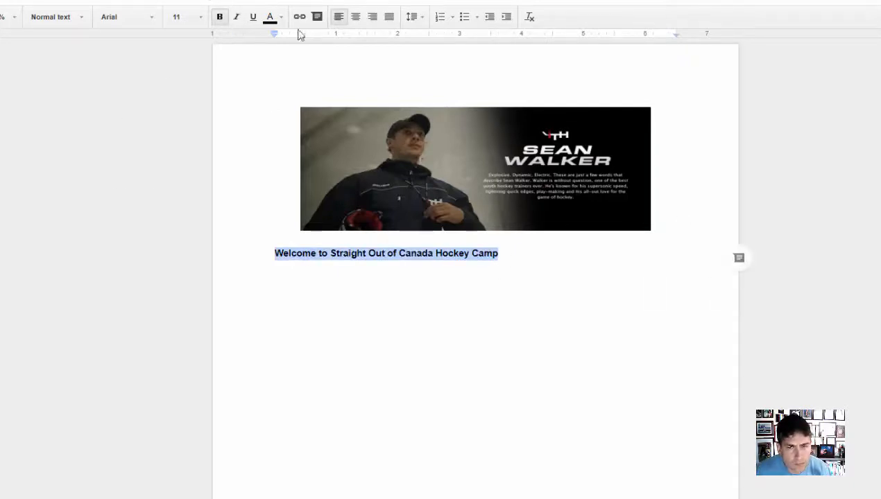
pyautogui.hotkey('ctrl', 'e')
pyautogui.click(601, 258)
# - Type a left-aligned 'Dear <<name' greeting and 'Thank you for your payment and completing the registration of <<'
pyautogui.press('Return')
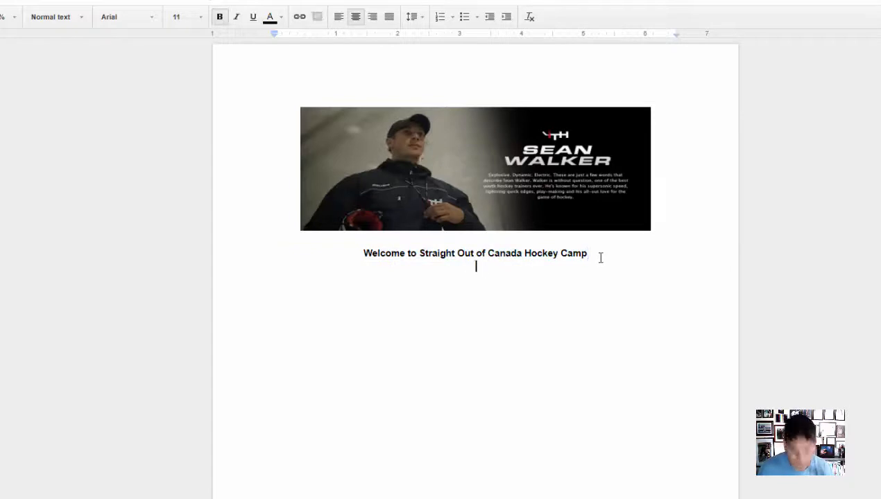
pyautogui.hotkey('ctrl', 'b')
pyautogui.write('Thanks s')
pyautogui.press('BackSpace')
pyautogui.press('BackSpace')
pyautogui.press('BackSpace')
pyautogui.press('BackSpace')
pyautogui.press('BackSpace')
pyautogui.press('BackSpace')
pyautogui.press('BackSpace')
pyautogui.press('BackSpace')
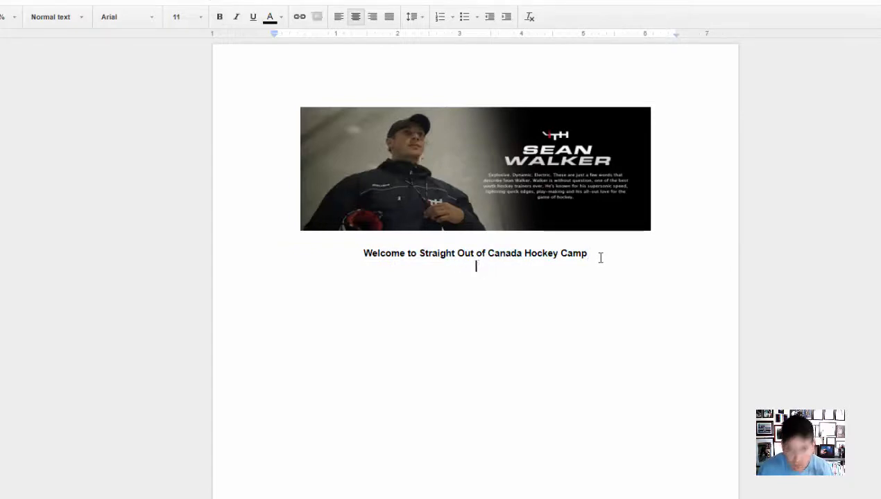
pyautogui.click(339, 18)
pyautogui.write('Dear ')
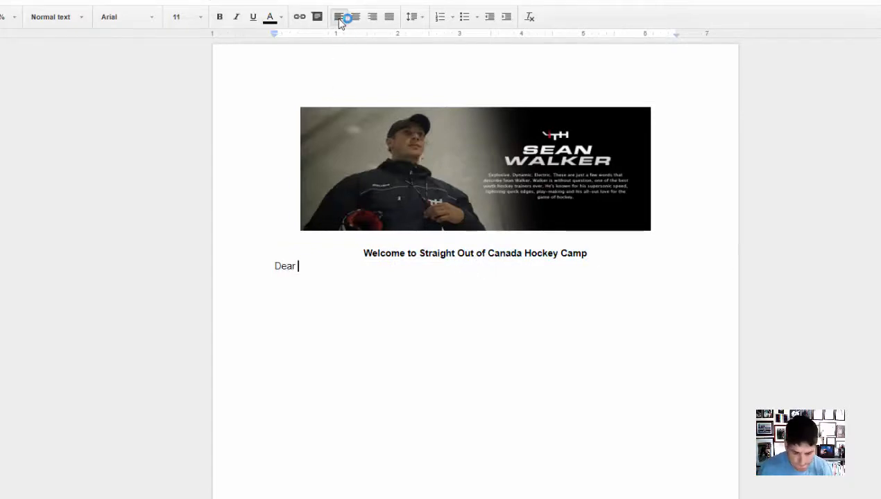
pyautogui.write('<<name>>,')
pyautogui.press('Return')
pyautogui.write('Than')
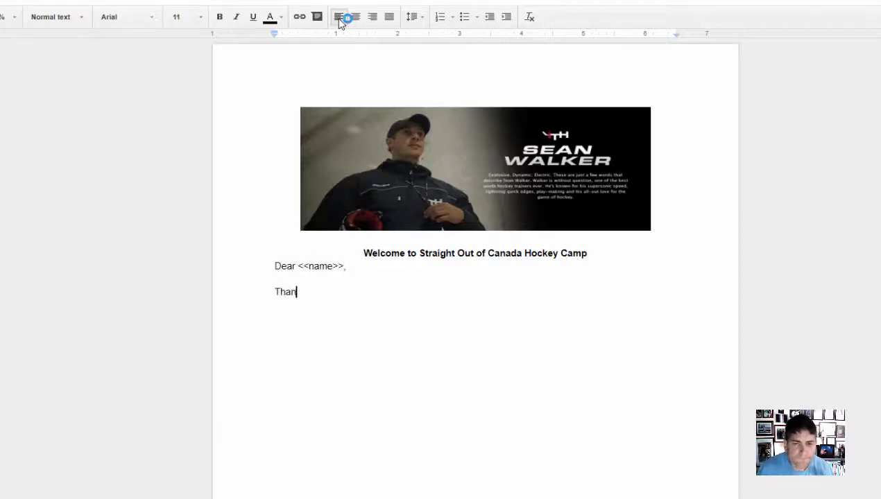
pyautogui.write('k you for your payment and completing the registration o')
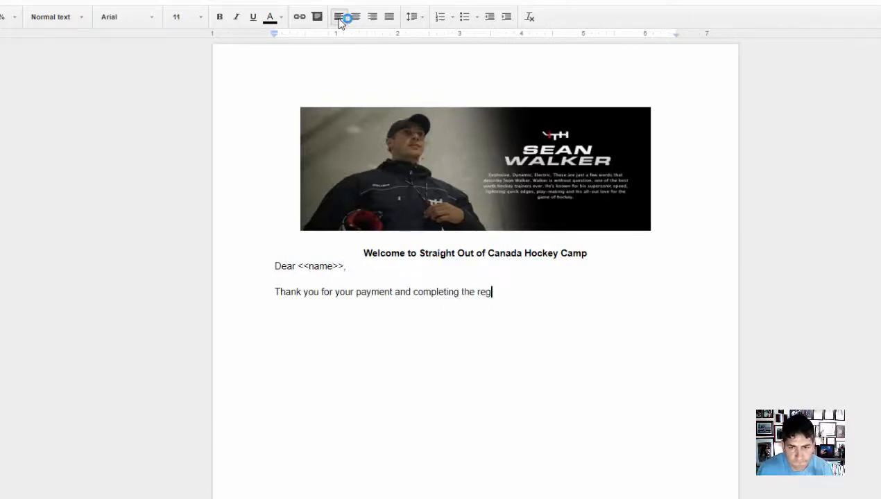
pyautogui.write('f <<')
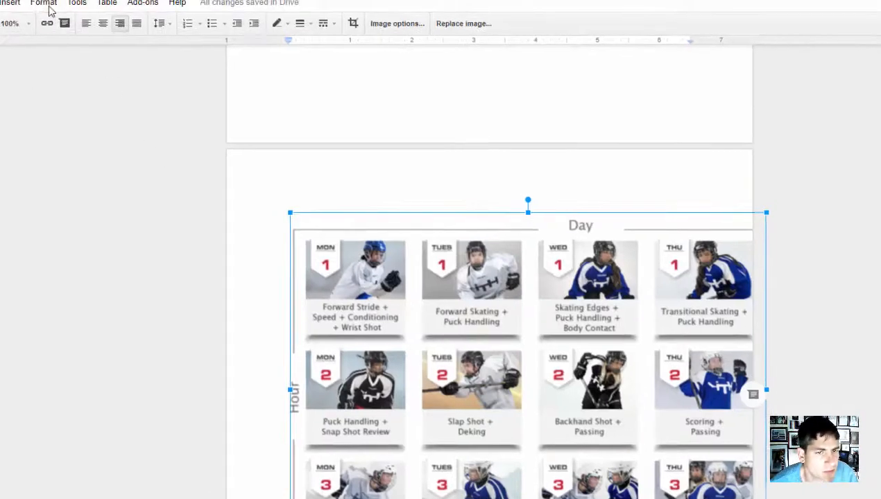
# - Try decreasing the schedule image's indent via Format > Paragraph styles, then undo it
pyautogui.click(48, 6)
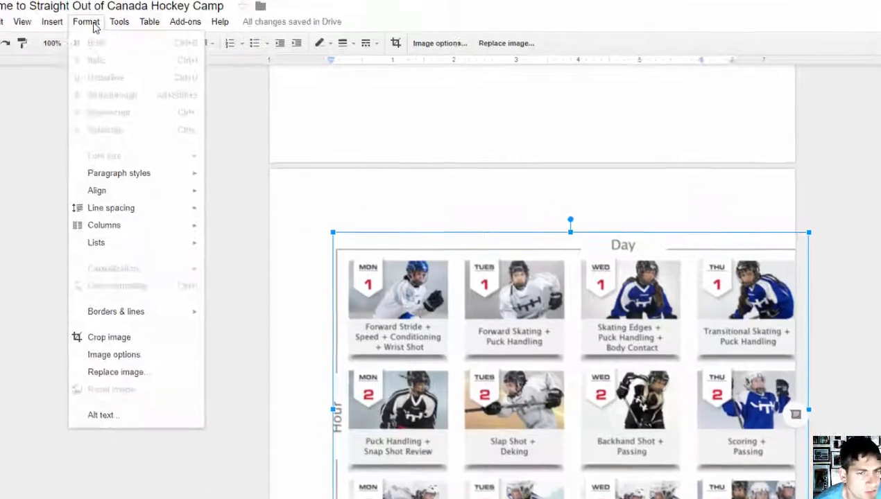
pyautogui.moveTo(148, 197)
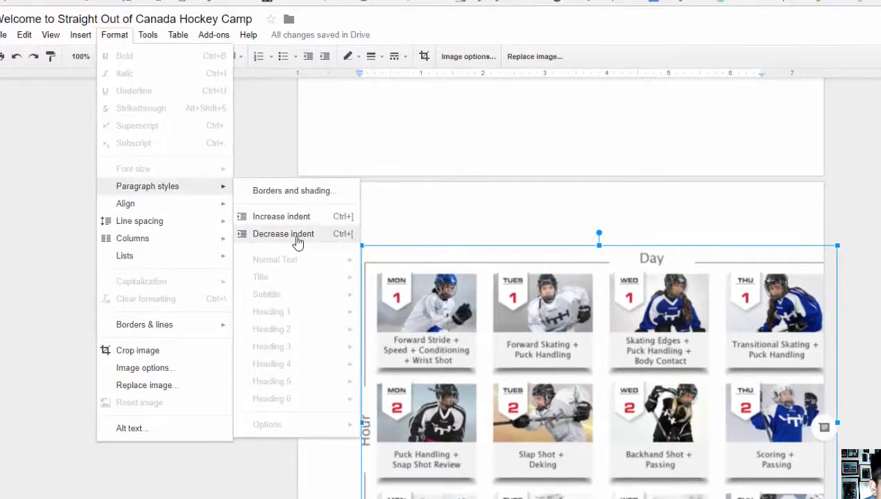
pyautogui.click(298, 236)
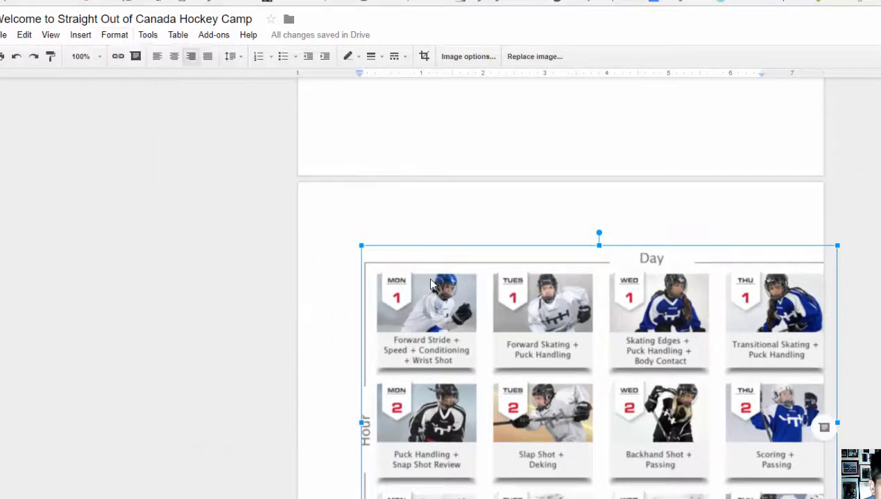
pyautogui.scroll(-1, 428, 284)
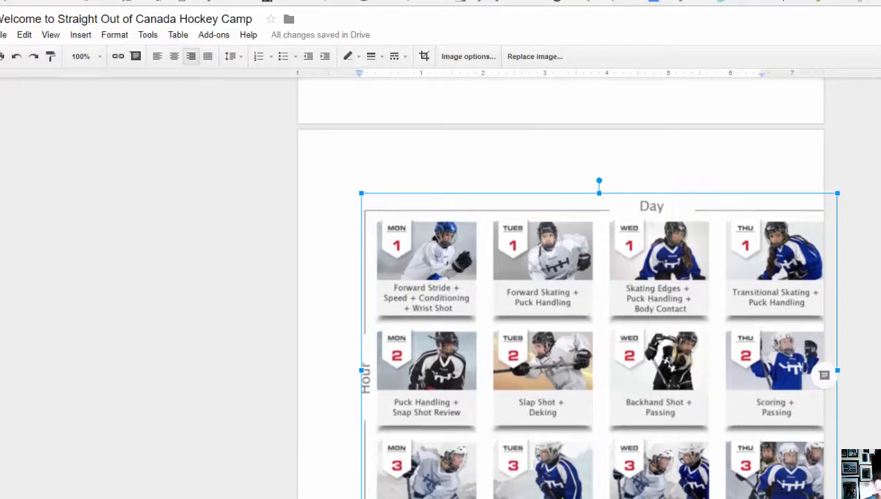
pyautogui.hotkey('ctrl', 'z')
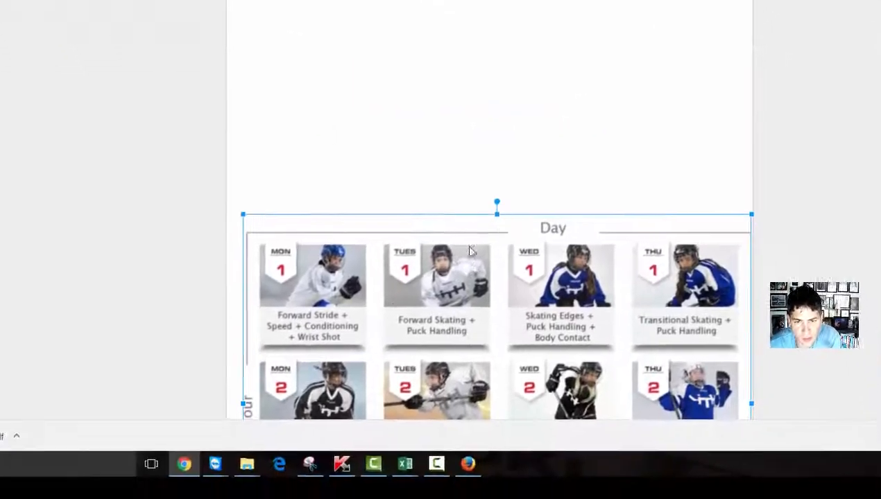
pyautogui.scroll(-3, 317, 201)
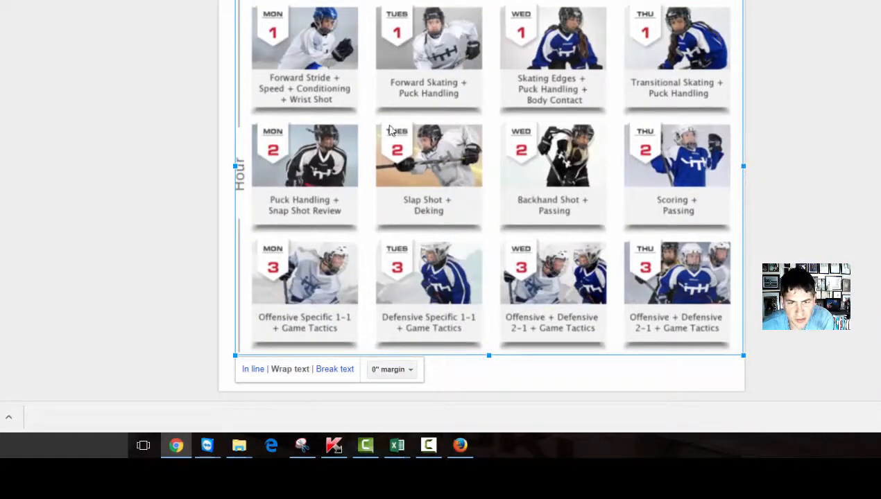
# - Set the schedule image to wrap text and adjust the ruler's left indent
pyautogui.click(408, 375)
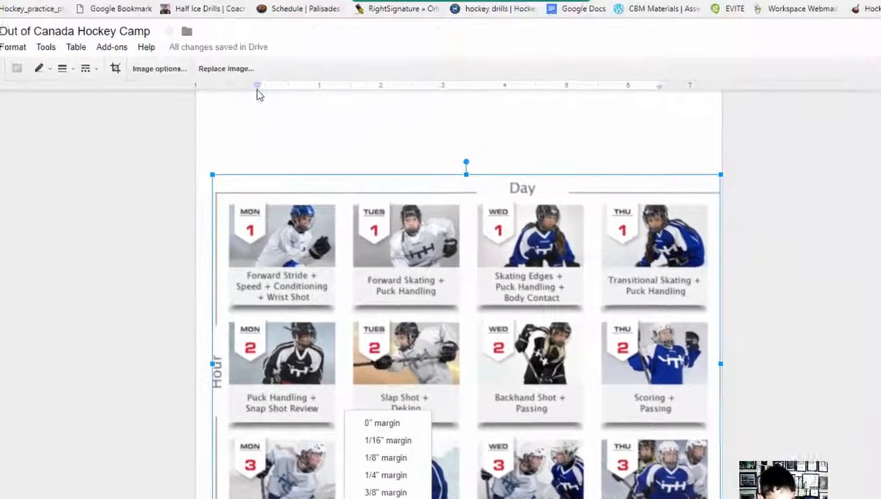
pyautogui.moveTo(252, 127); pyautogui.dragTo(211, 128)
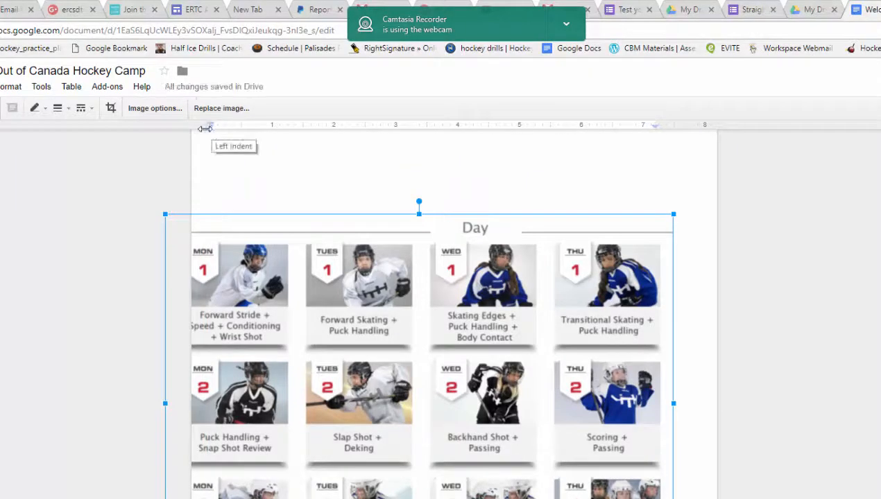
pyautogui.moveTo(210, 127); pyautogui.dragTo(229, 128)
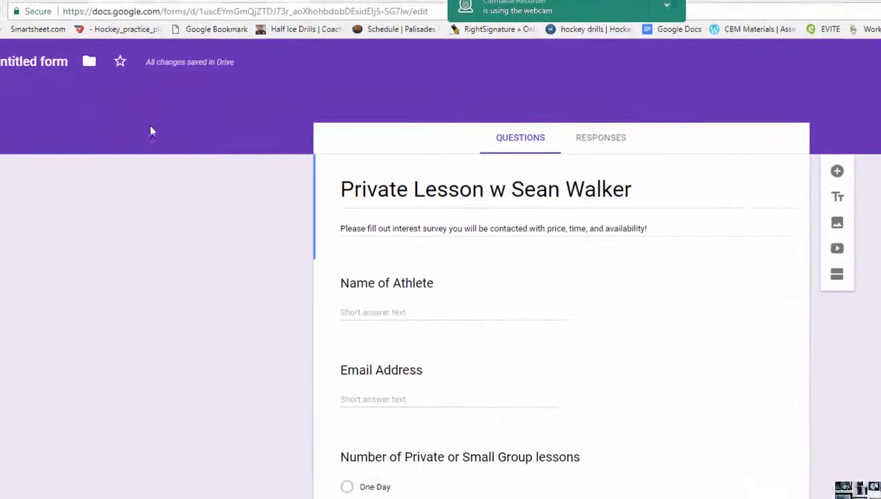
# - Select the private lesson form's title to start renaming it
pyautogui.click(111, 54)
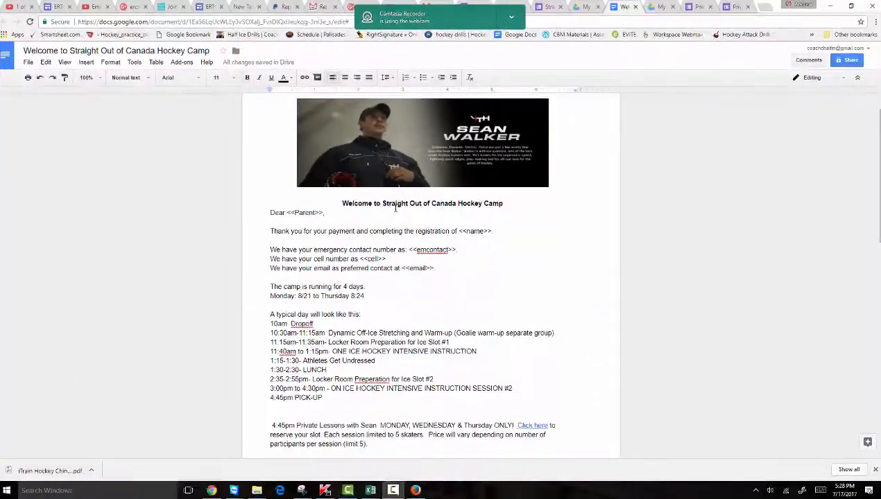
# - Select the welcome heading line, then put the cursor in the Parent placeholder on the Dear line
pyautogui.doubleClick(627, 307)
pyautogui.tripleClick(395, 205)
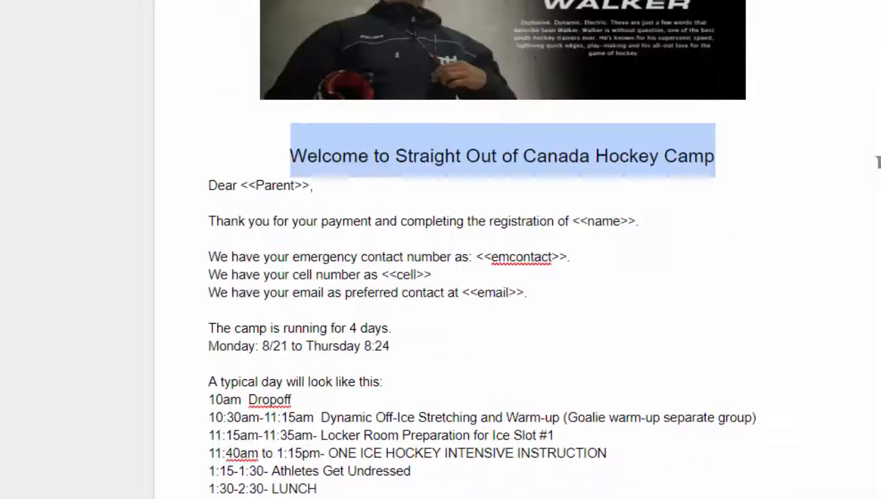
pyautogui.scroll(-1, 858, 285)
pyautogui.doubleClick(618, 295)
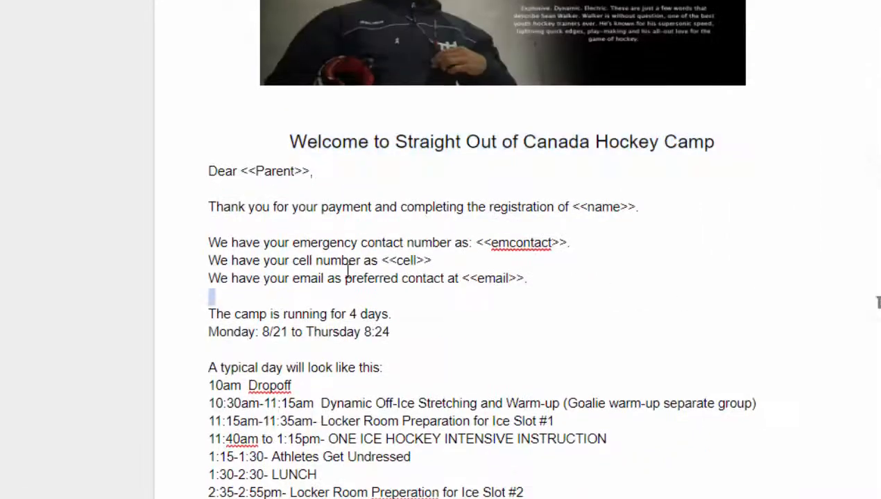
pyautogui.click(254, 172)
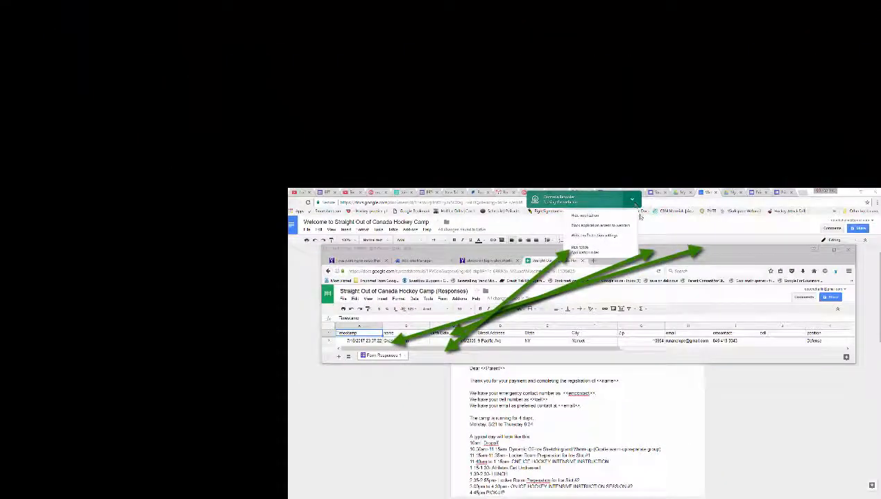
# - Dismiss the screen-recorder notification covering the sheet
pyautogui.click(627, 216)
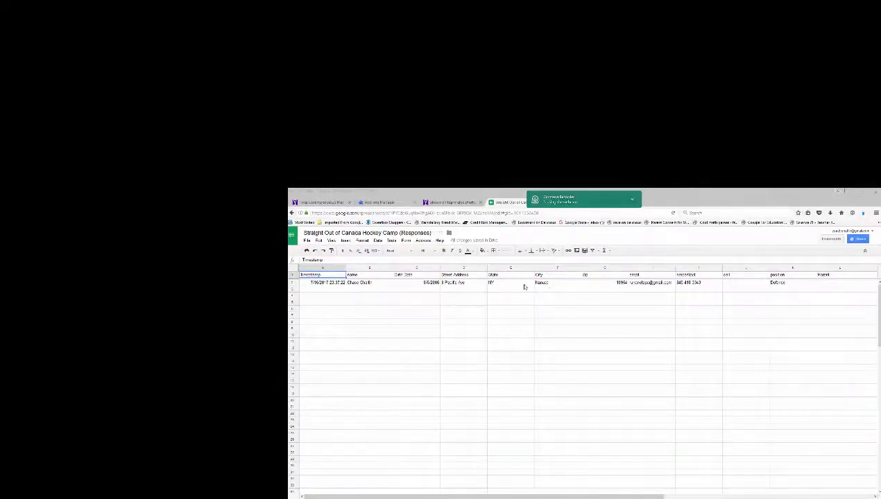
pyautogui.click(631, 199)
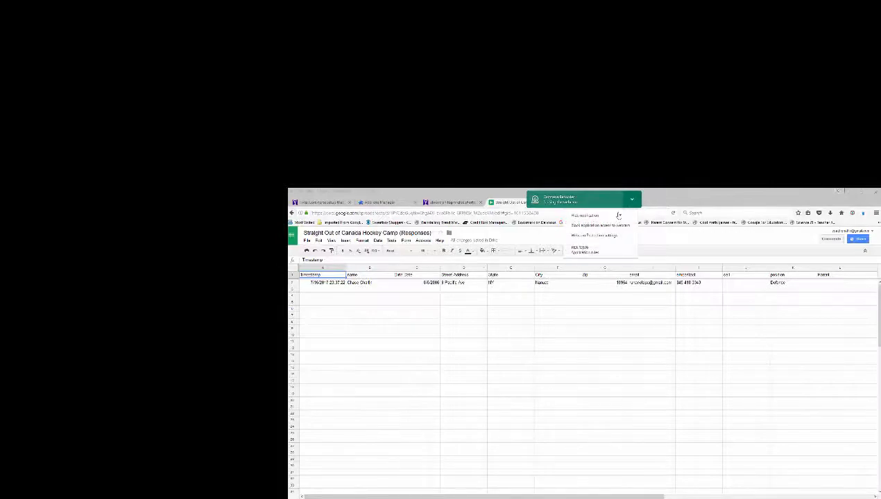
pyautogui.click(597, 214)
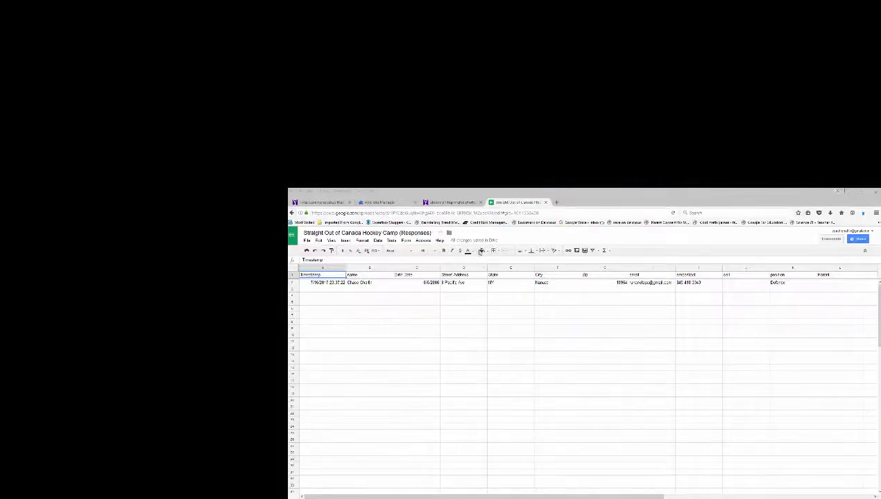
# - Launch autoCrat from the Add-ons menu on the Responses sheet
pyautogui.click(422, 240)
pyautogui.moveTo(430, 255)
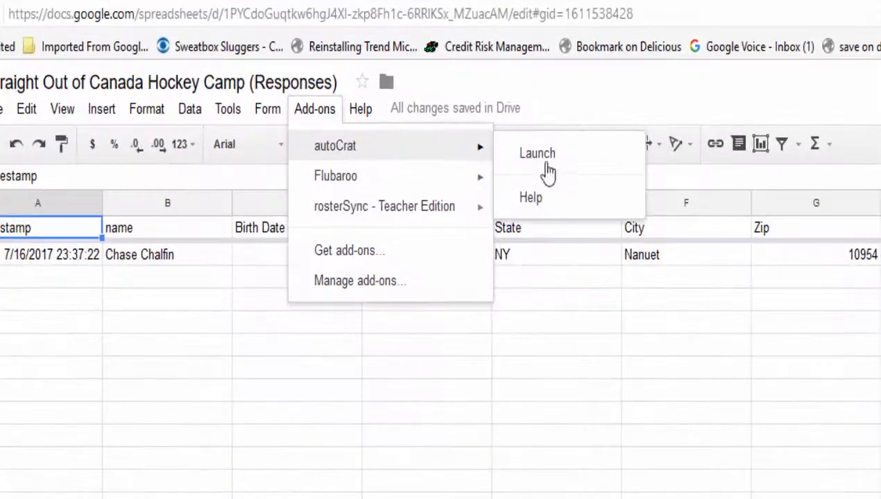
pyautogui.click(546, 164)
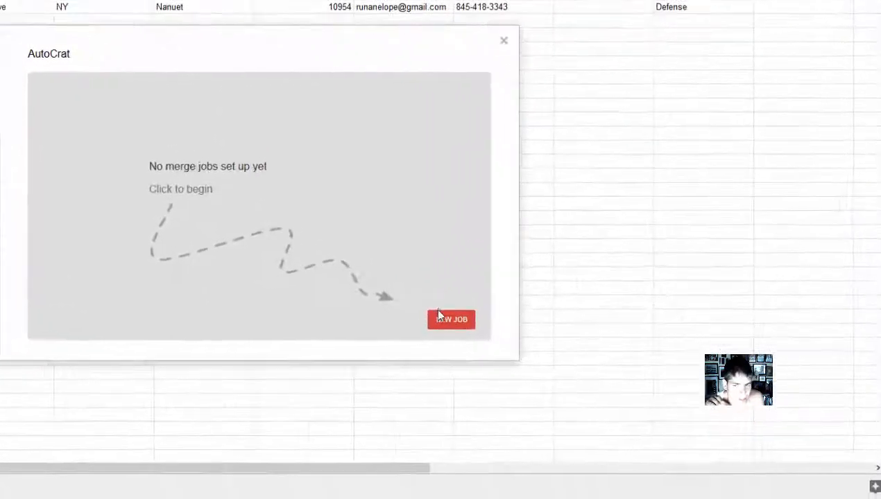
# - Create a new autoCrat job named 'Straight Out of Canada' and continue
pyautogui.click(437, 316)
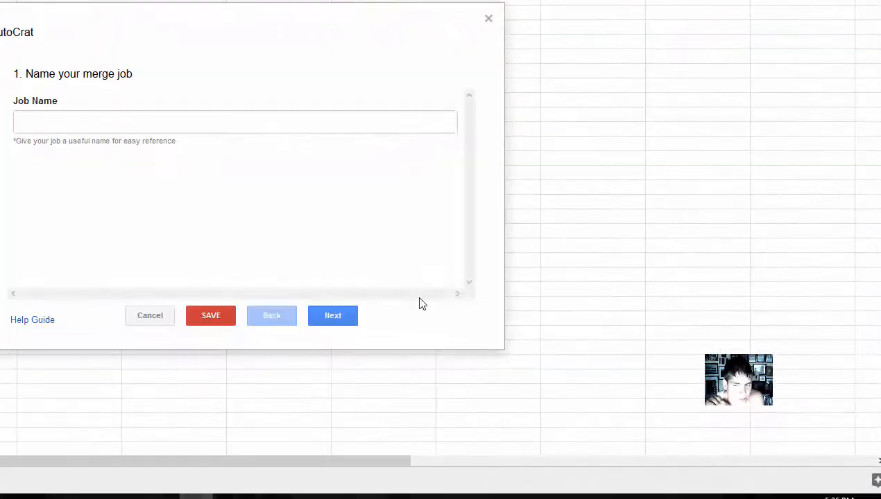
pyautogui.click(152, 143)
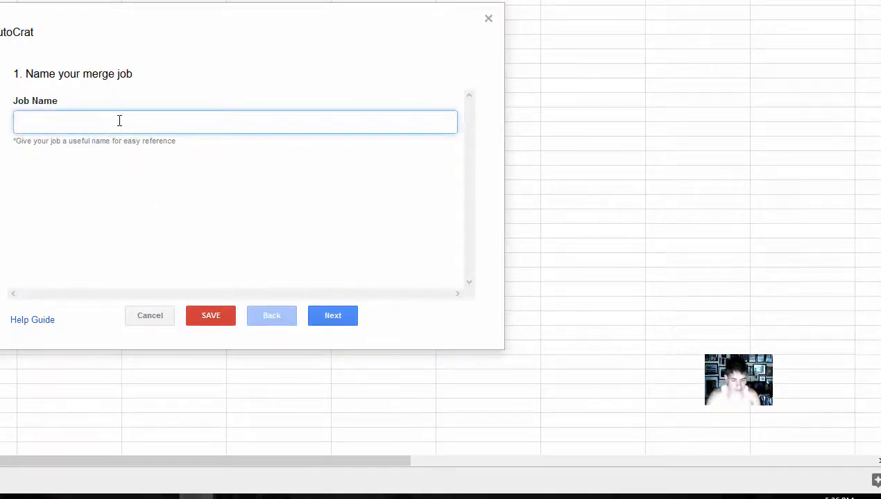
pyautogui.write('S')
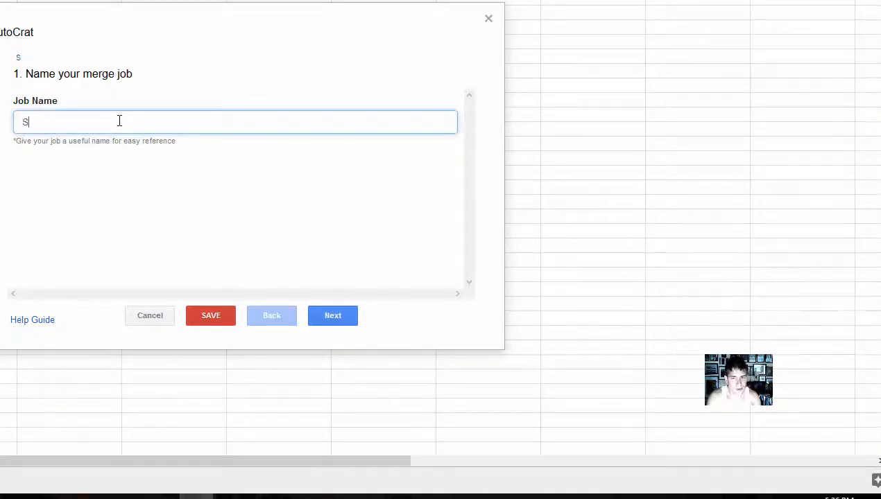
pyautogui.write('taighight Out of Canada')
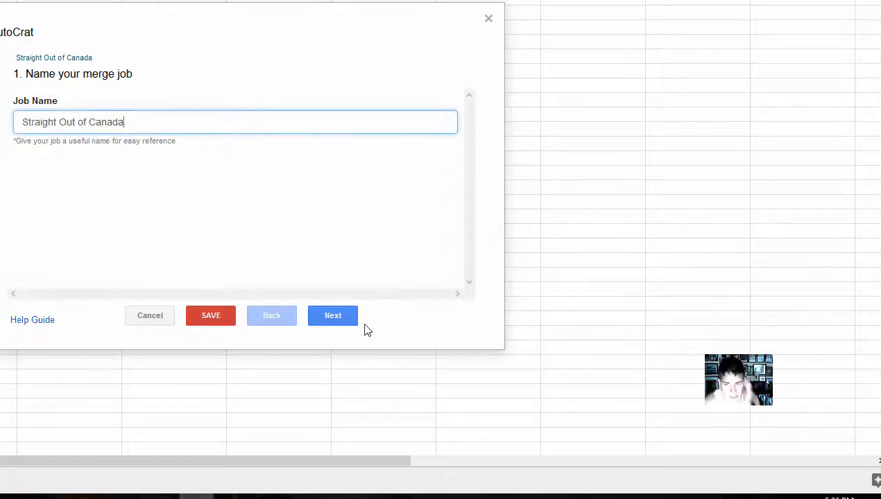
pyautogui.click(347, 321)
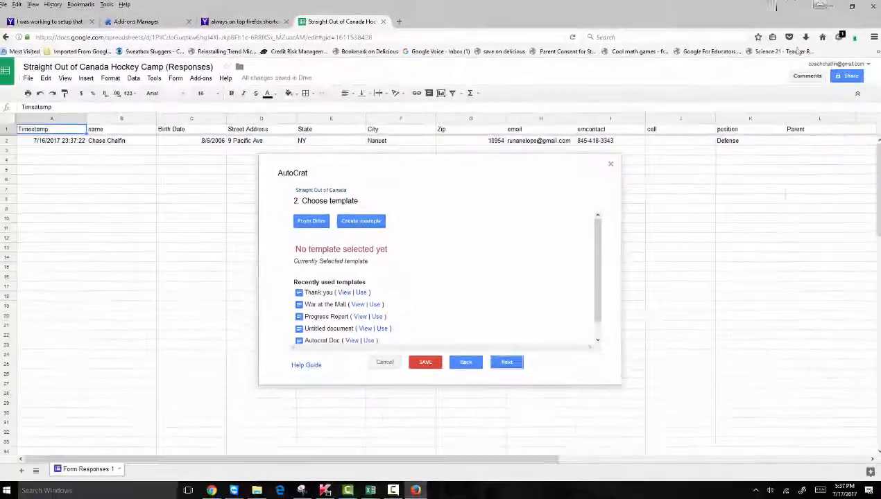
# - Pick the 'Welcome to Straight Out of Canada Hockey Camp' Drive document as the template
pyautogui.moveTo(775, 6); pyautogui.dragTo(723, 99)
pyautogui.click(794, 96)
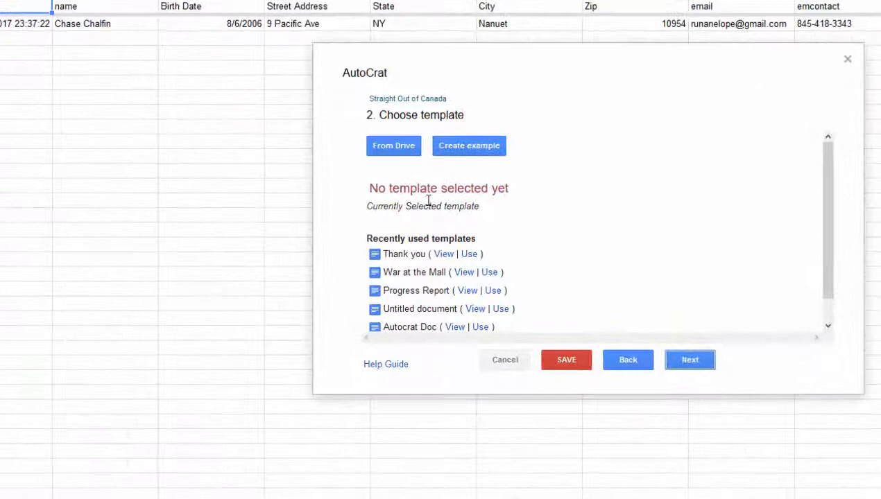
pyautogui.click(384, 148)
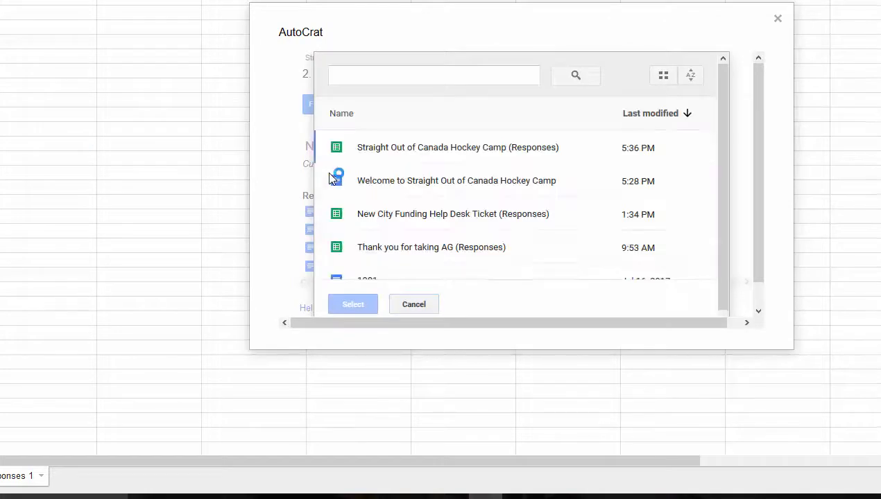
pyautogui.click(408, 184)
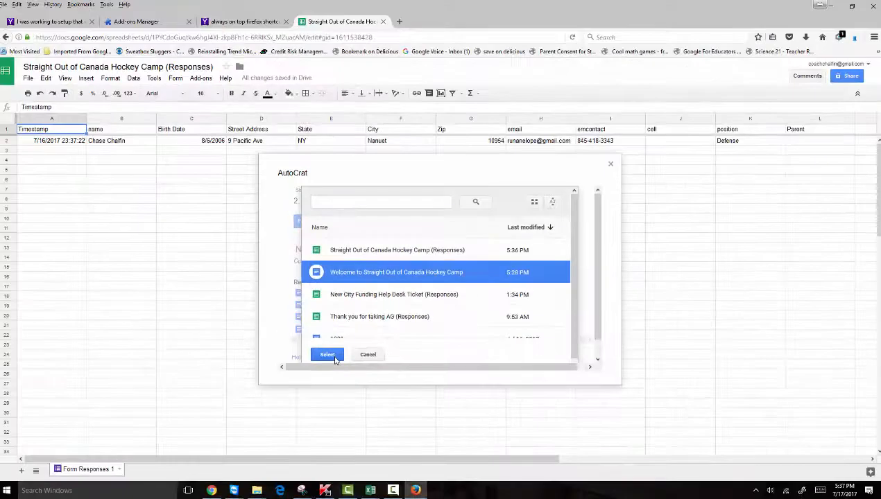
pyautogui.click(357, 306)
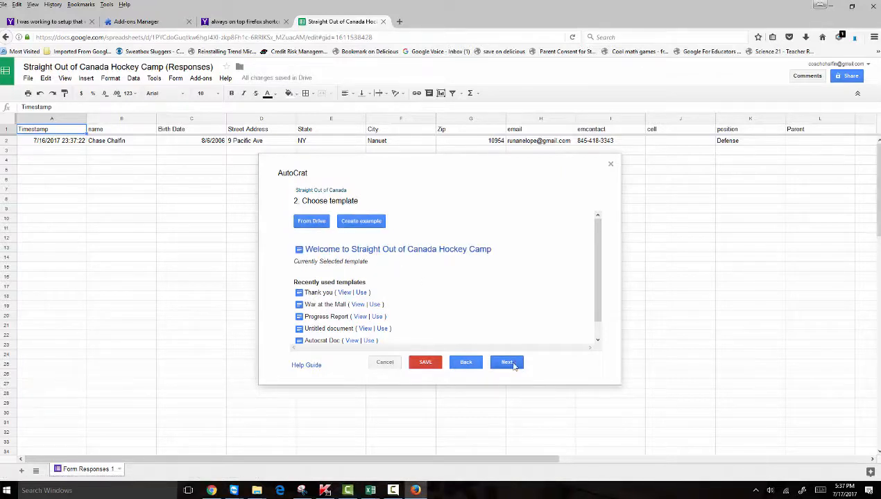
# - Map the Parent and name tags to the Parent and name columns
pyautogui.click(507, 362)
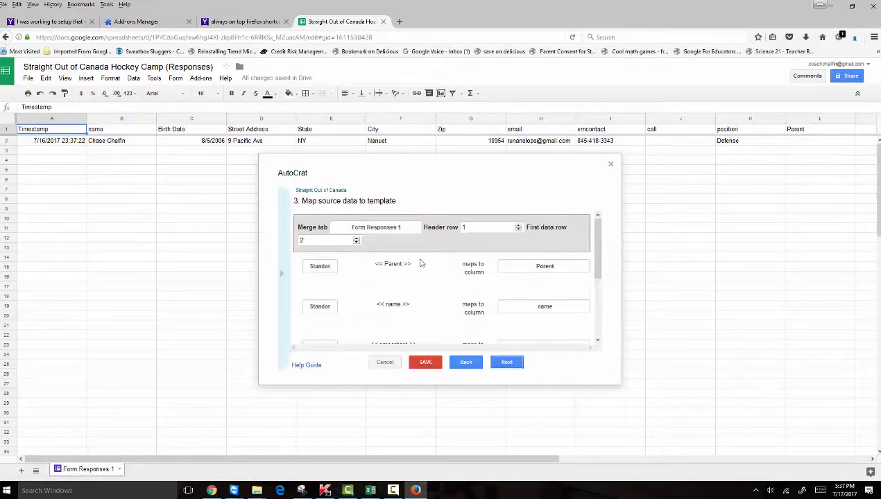
pyautogui.click(585, 267)
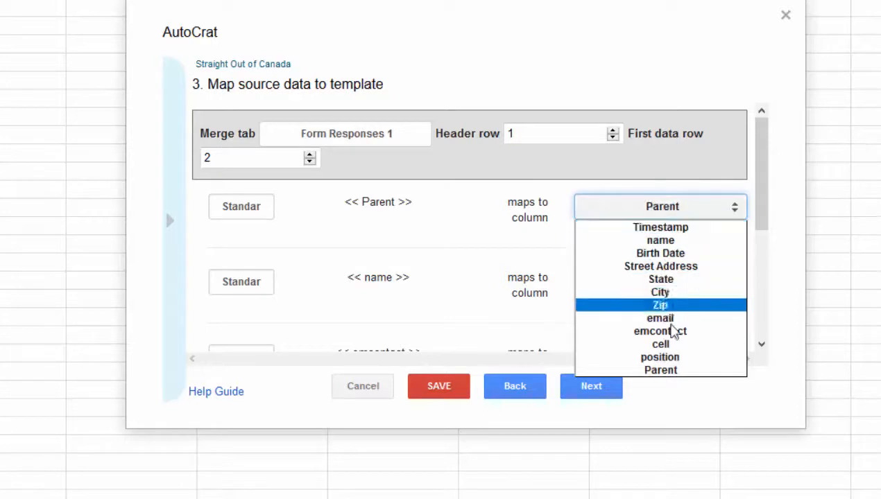
pyautogui.click(678, 372)
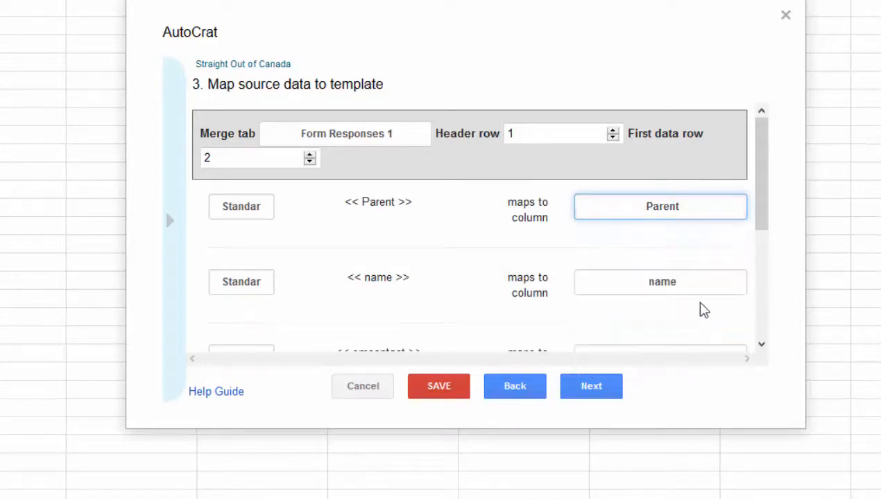
pyautogui.click(734, 287)
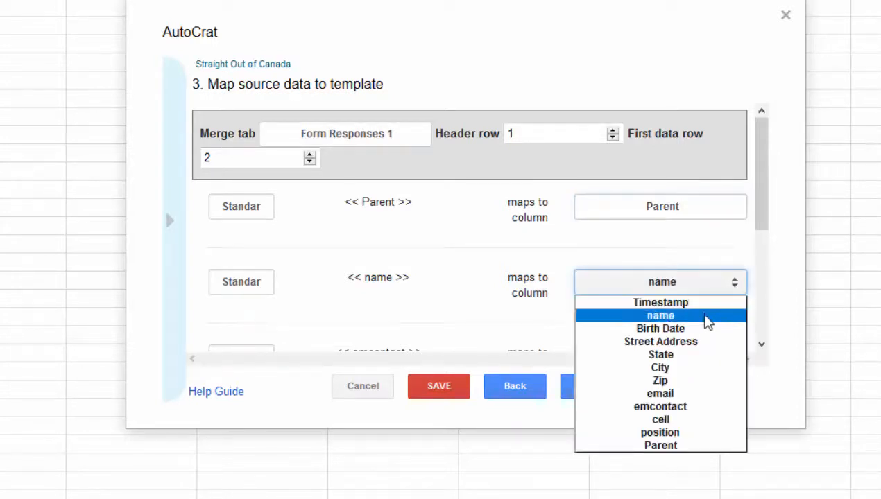
pyautogui.click(677, 316)
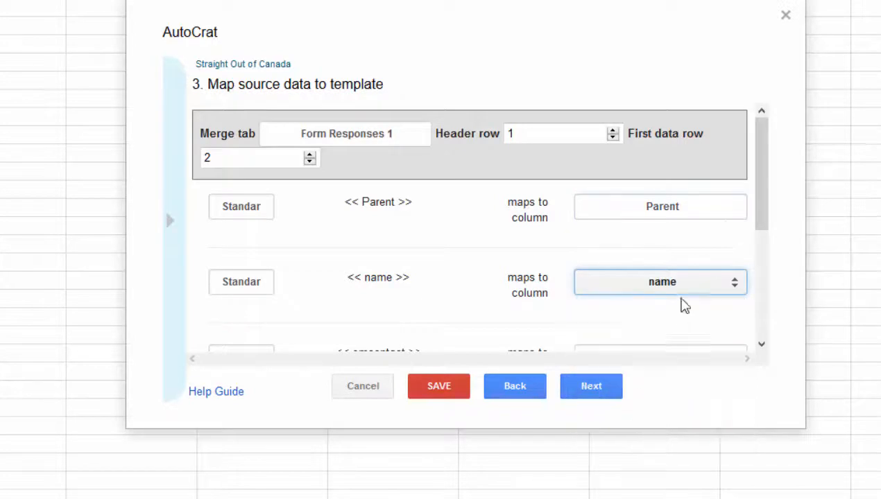
# - Map the email tag to the email column and confirm the remaining mappings
pyautogui.moveTo(766, 198); pyautogui.dragTo(749, 311)
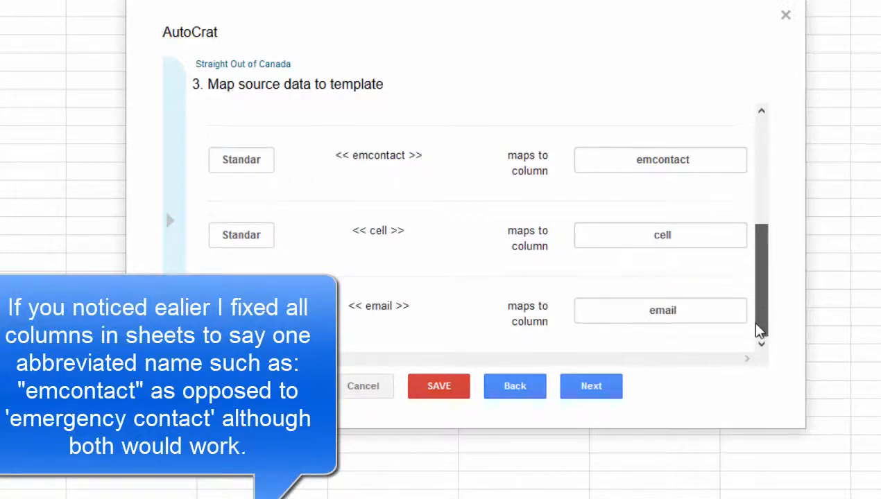
pyautogui.click(724, 315)
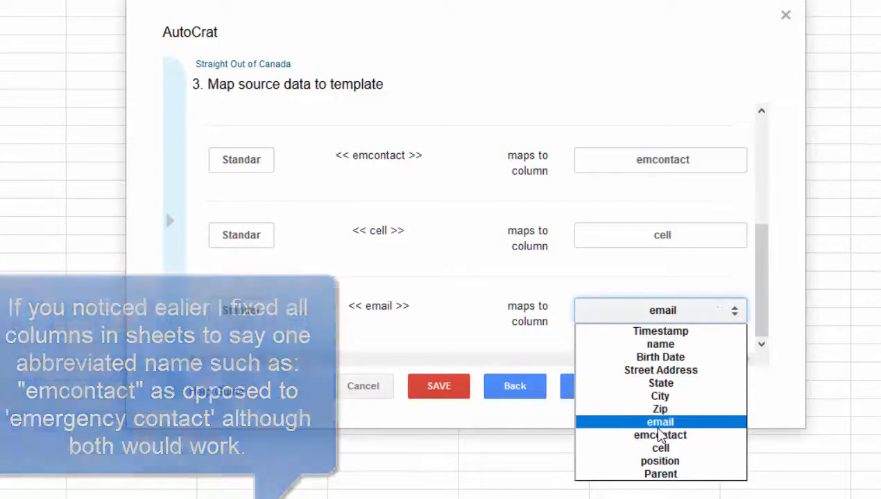
pyautogui.click(663, 423)
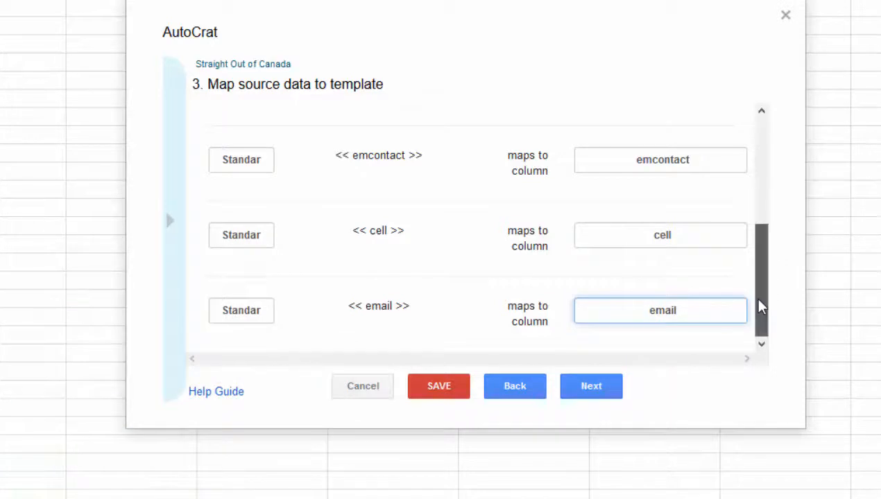
pyautogui.moveTo(759, 307); pyautogui.dragTo(763, 250)
pyautogui.scroll(5, 757, 245)
pyautogui.scroll(-10, 757, 245)
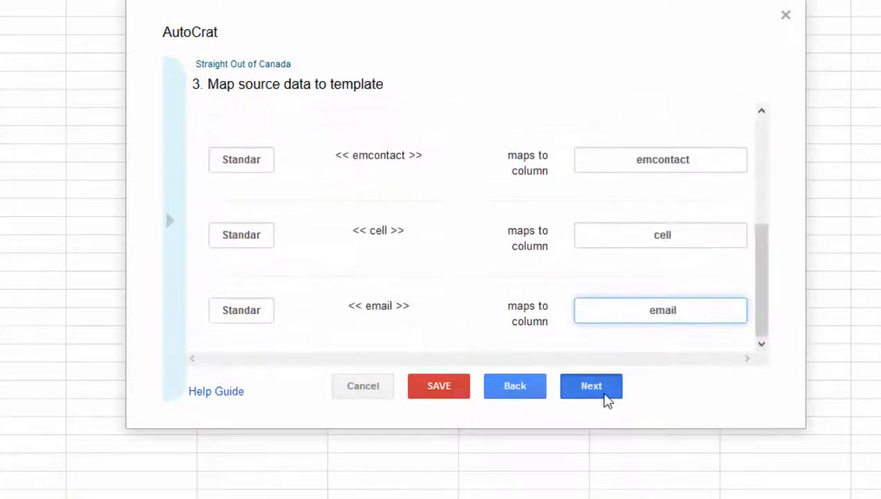
pyautogui.click(604, 394)
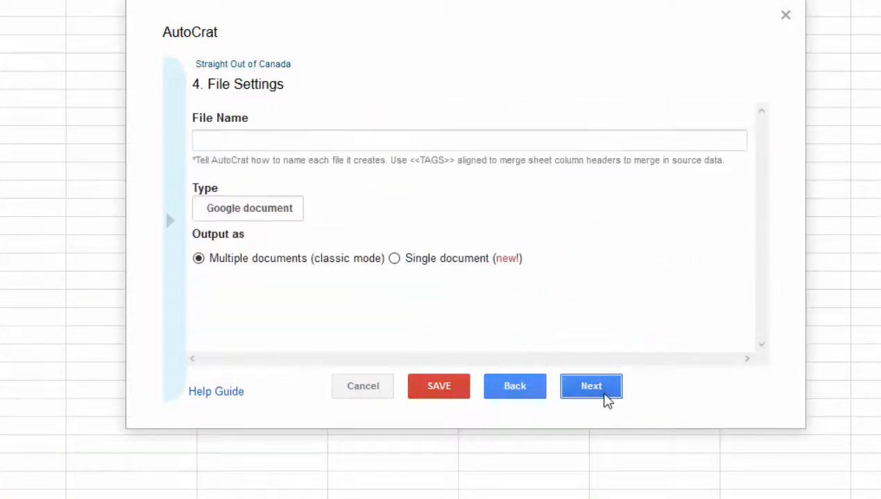
# - Name merged files '$name $parent' and output them as PDF
pyautogui.click(313, 140)
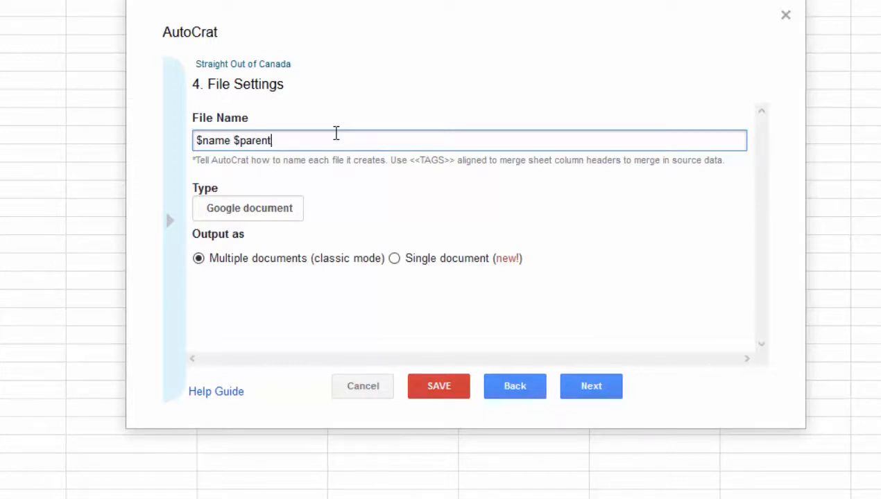
pyautogui.click(288, 212)
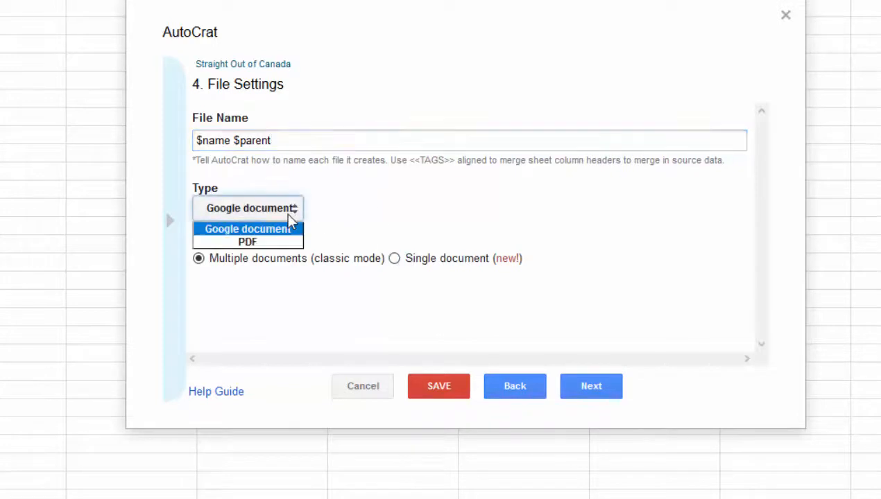
pyautogui.click(299, 242)
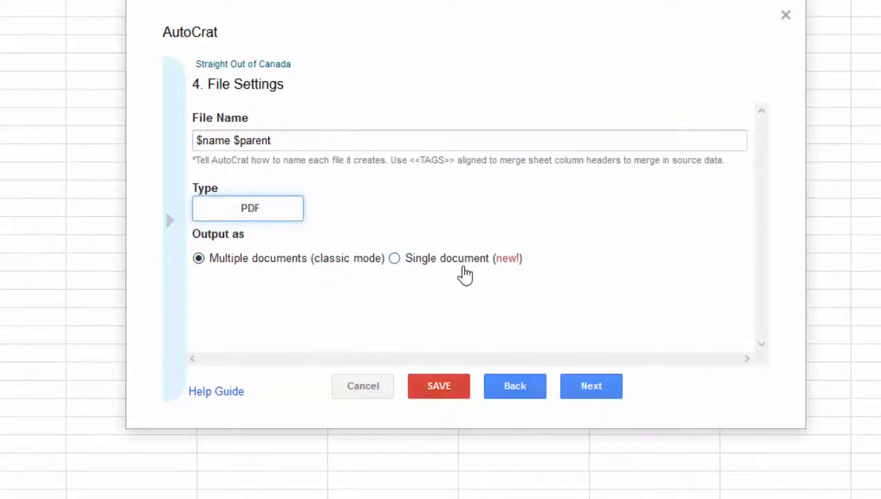
pyautogui.click(584, 398)
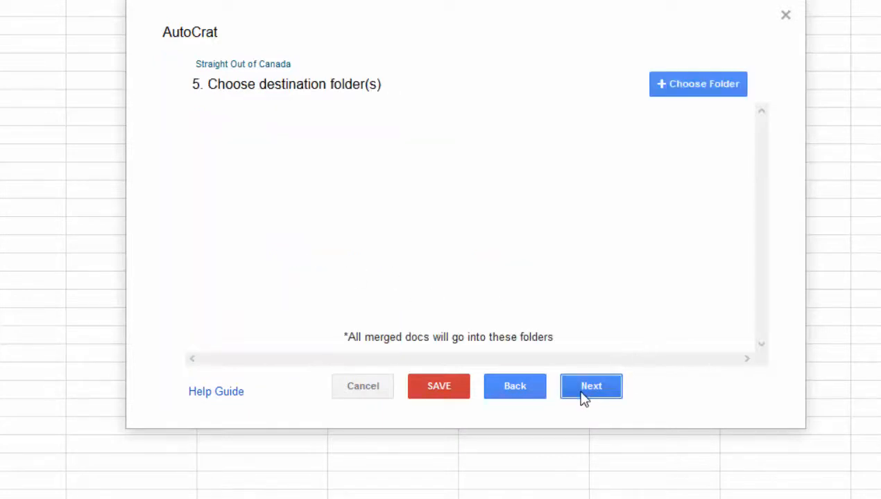
# - Set the Assistive Technology Drive folder as the merged files' destination
pyautogui.click(664, 94)
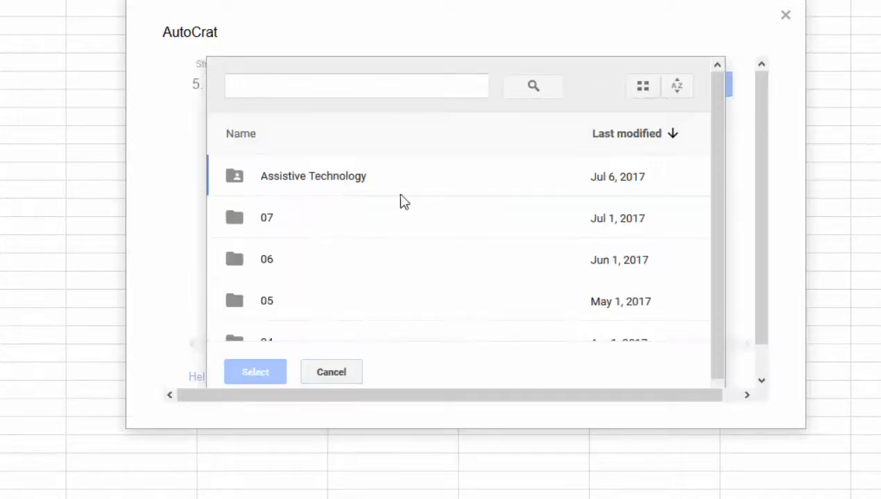
pyautogui.click(294, 194)
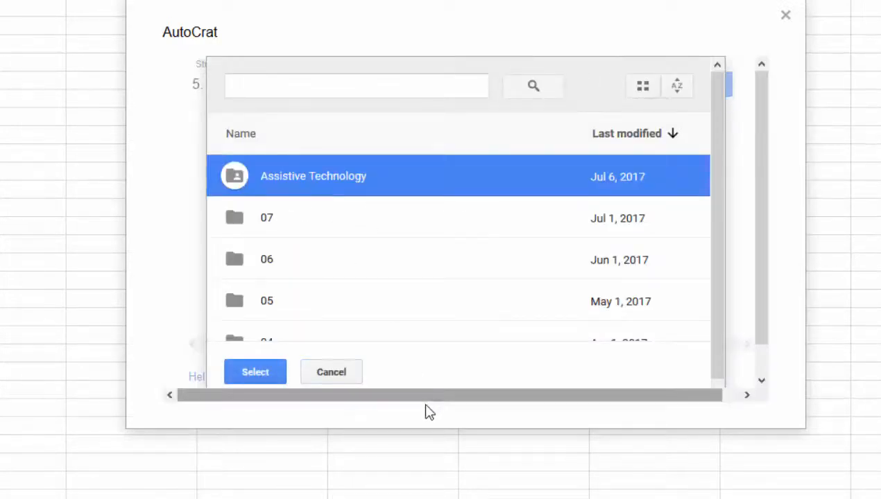
pyautogui.click(253, 373)
# - Skip the dynamic folder reference and merge condition steps
pyautogui.click(592, 388)
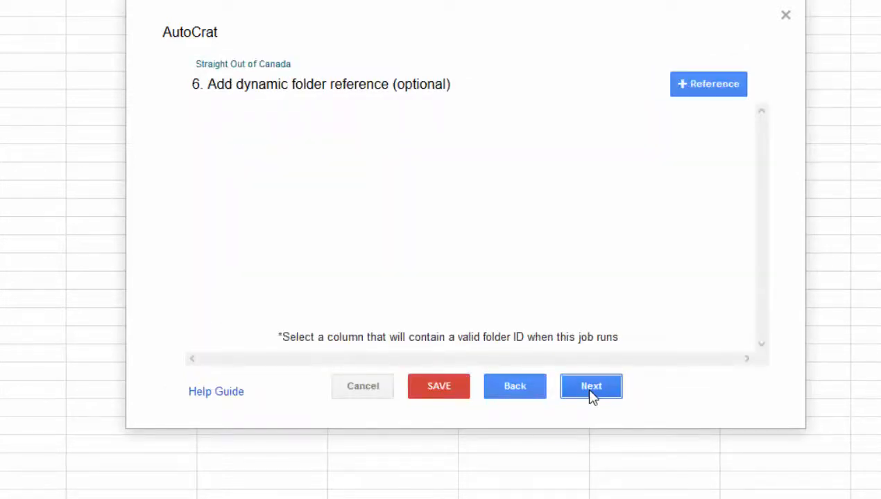
pyautogui.click(583, 402)
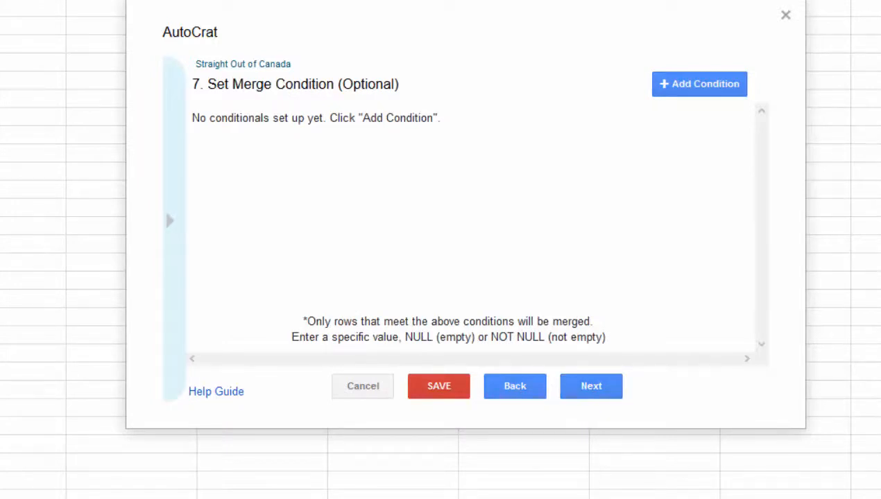
pyautogui.click(613, 395)
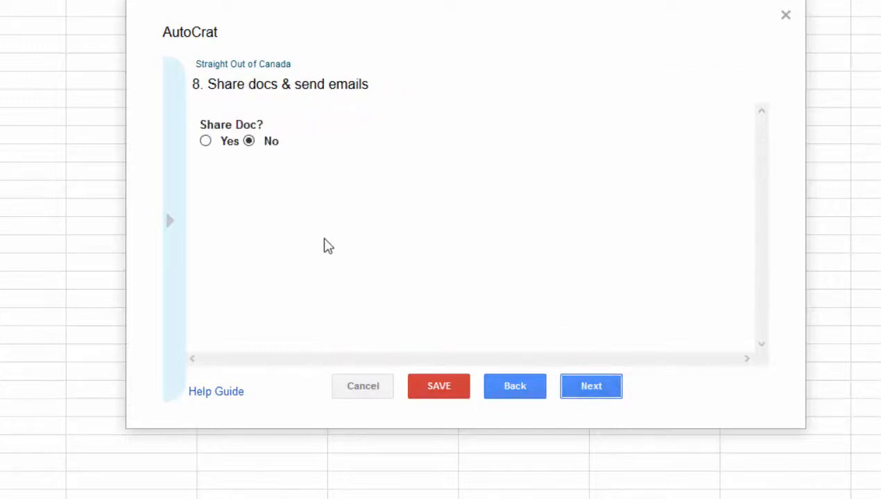
# - Turn on sharing of merged documents and address the email to $email
pyautogui.click(206, 143)
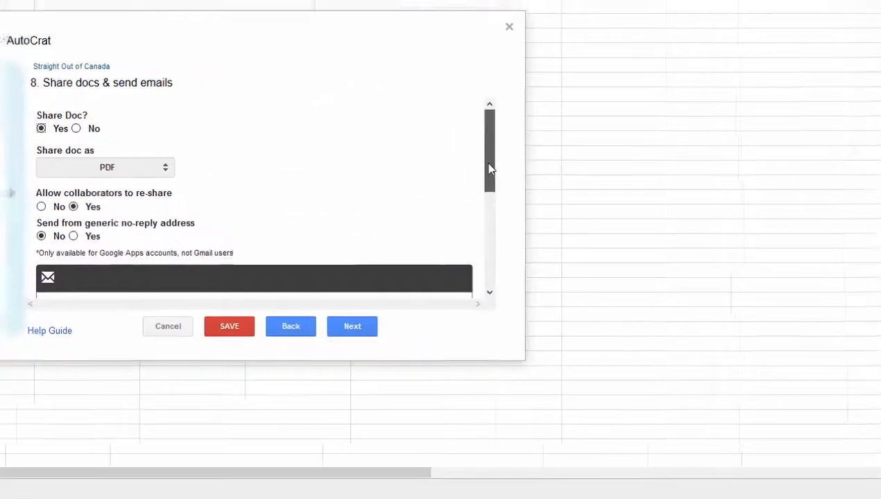
pyautogui.moveTo(489, 169); pyautogui.dragTo(490, 251)
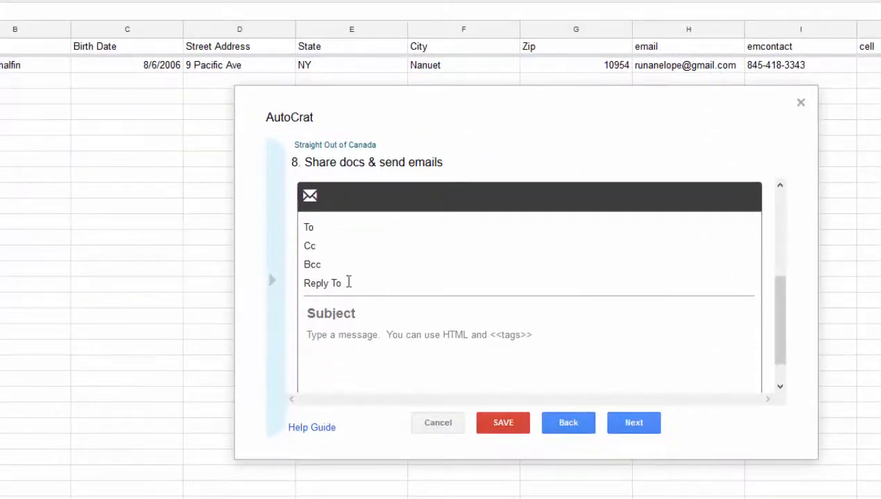
pyautogui.click(340, 231)
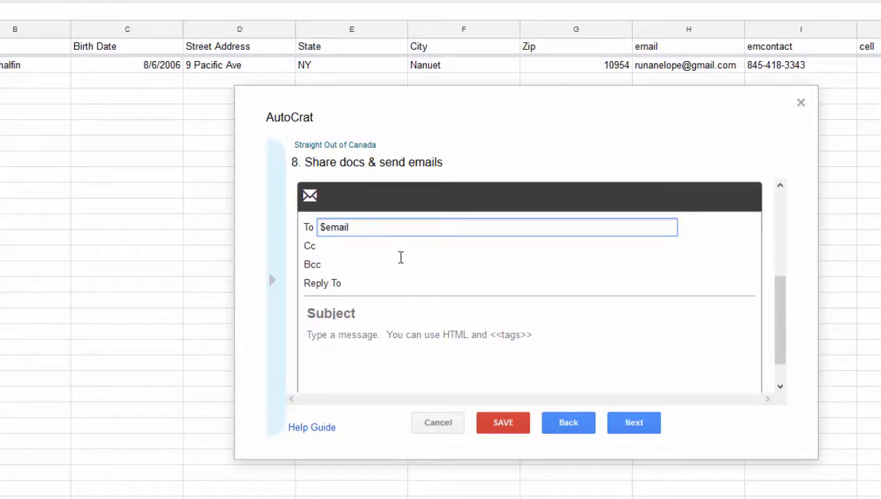
# - Cc and reply to the coach's email address, with subject 'Straight Out of Canada'
pyautogui.click(382, 246)
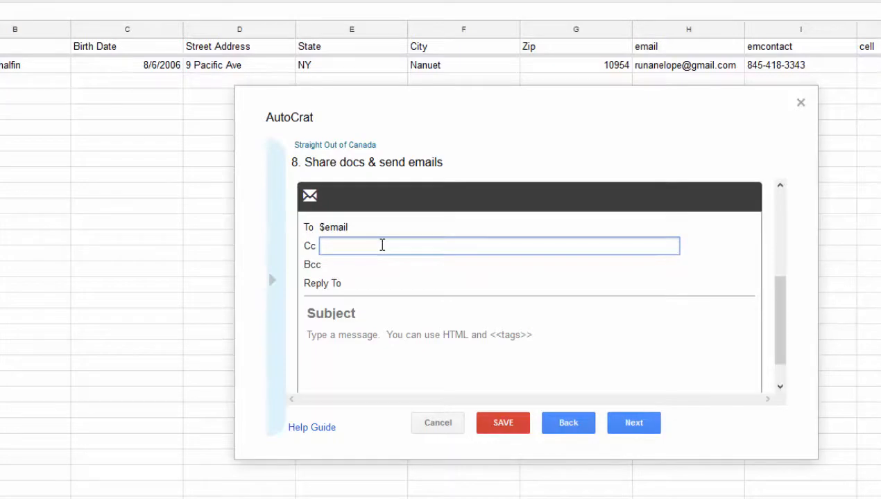
pyautogui.click(360, 283)
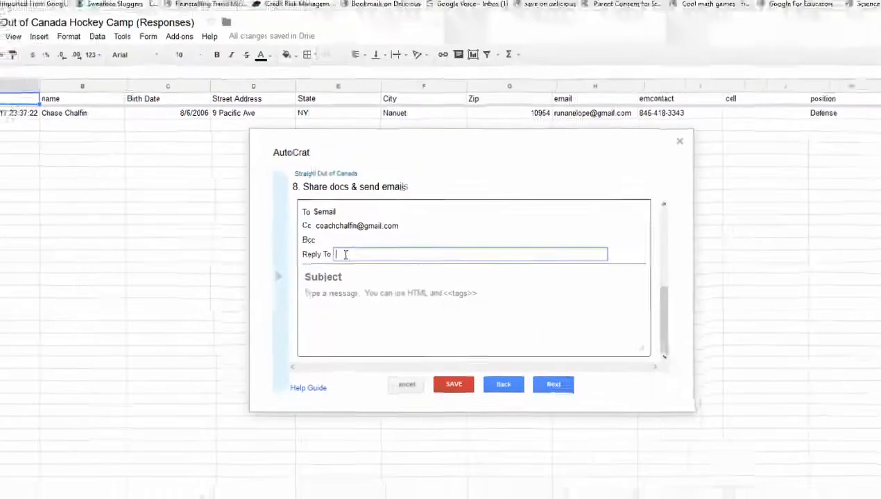
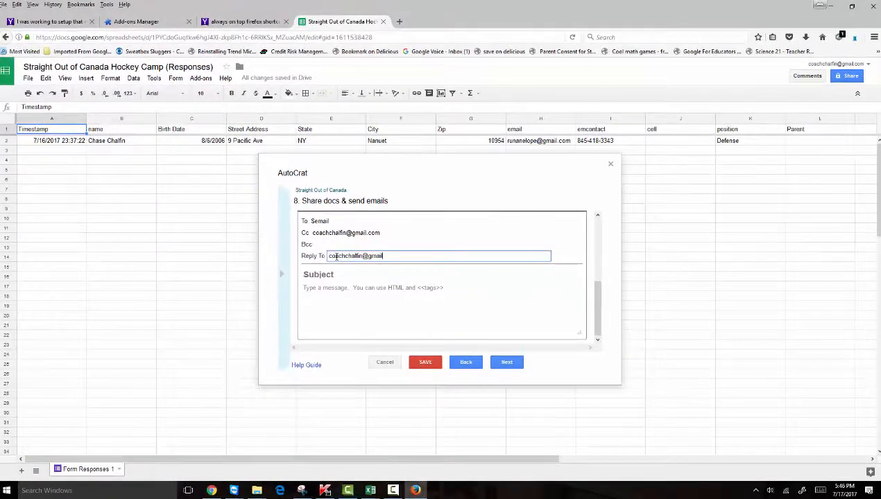
pyautogui.click(343, 274)
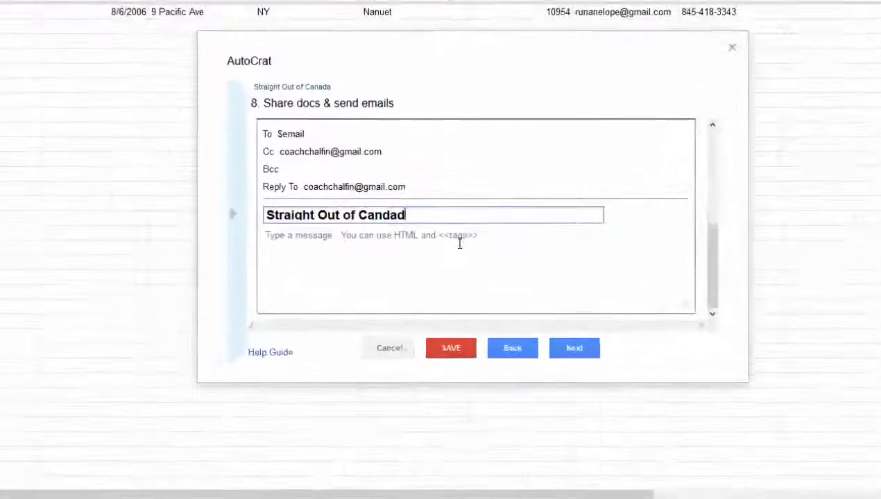
pyautogui.press('BackSpace')
pyautogui.press('BackSpace')
pyautogui.press('BackSpace')
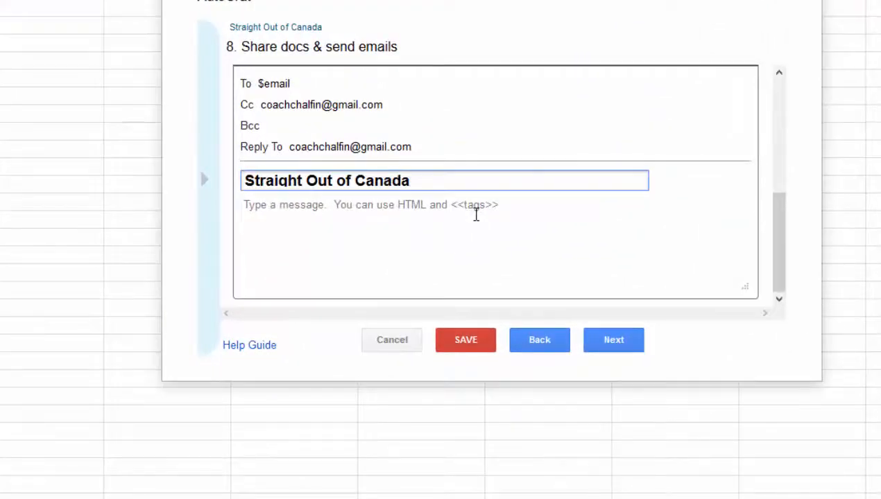
pyautogui.click(555, 344)
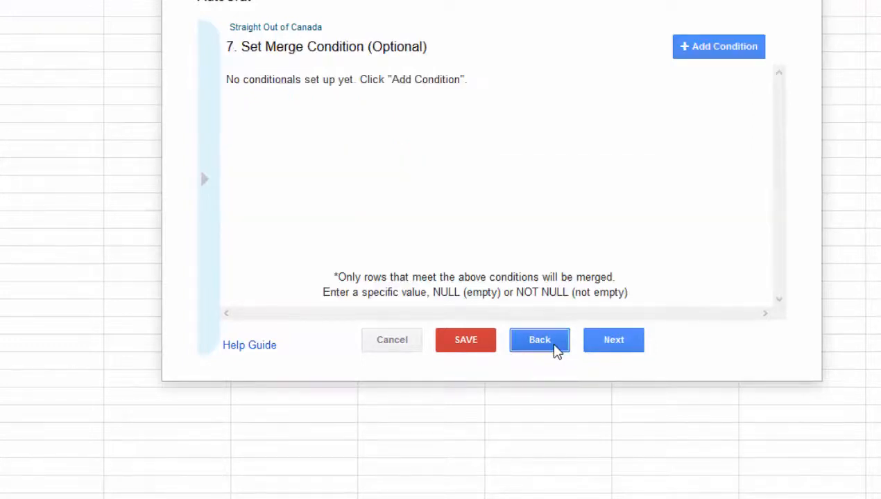
# - Change the merged output type from PDF to Google document
pyautogui.click(556, 350)
pyautogui.click(557, 352)
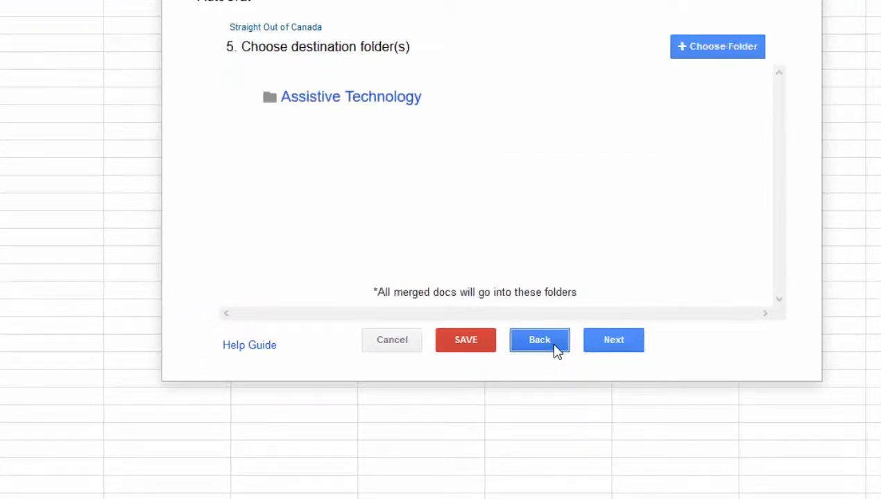
pyautogui.click(556, 351)
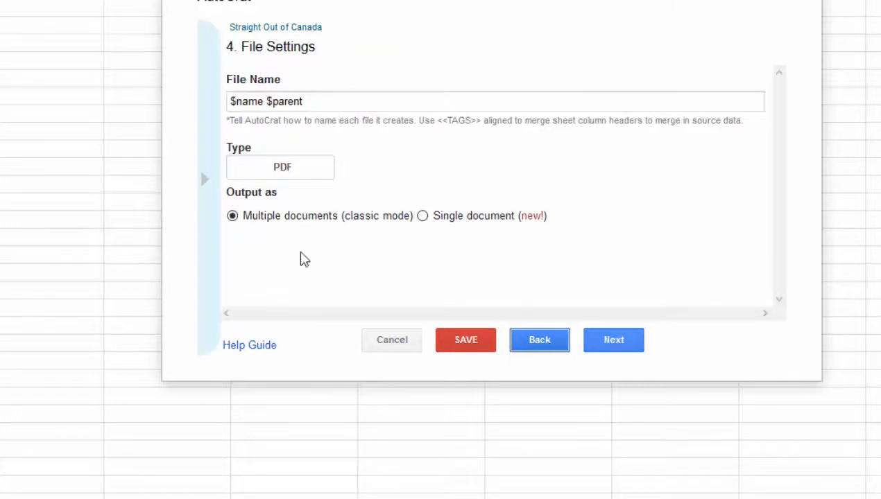
pyautogui.click(295, 170)
pyautogui.click(295, 187)
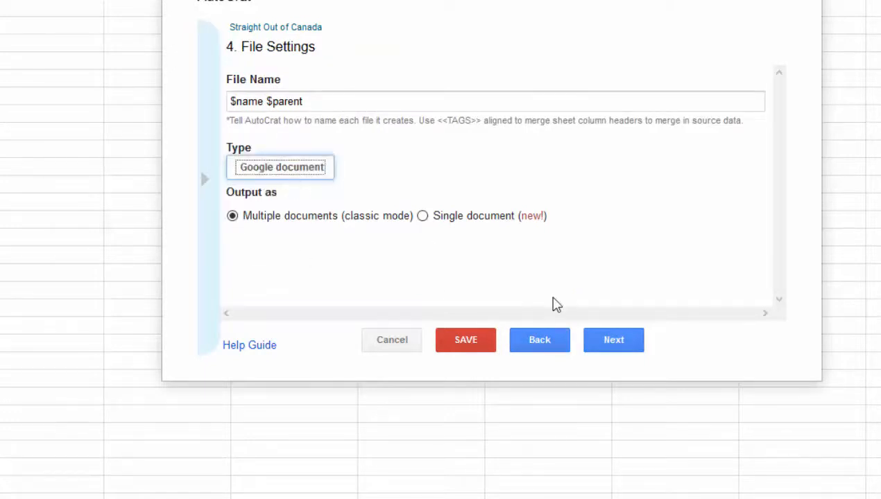
# - Return to the email step and start the message body with 'Pleas'
pyautogui.click(589, 352)
pyautogui.click(593, 353)
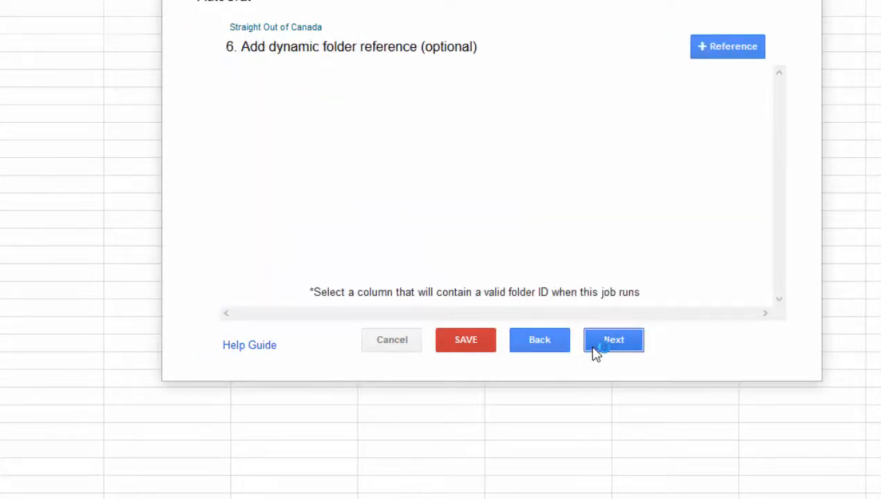
pyautogui.click(594, 351)
pyautogui.click(594, 351)
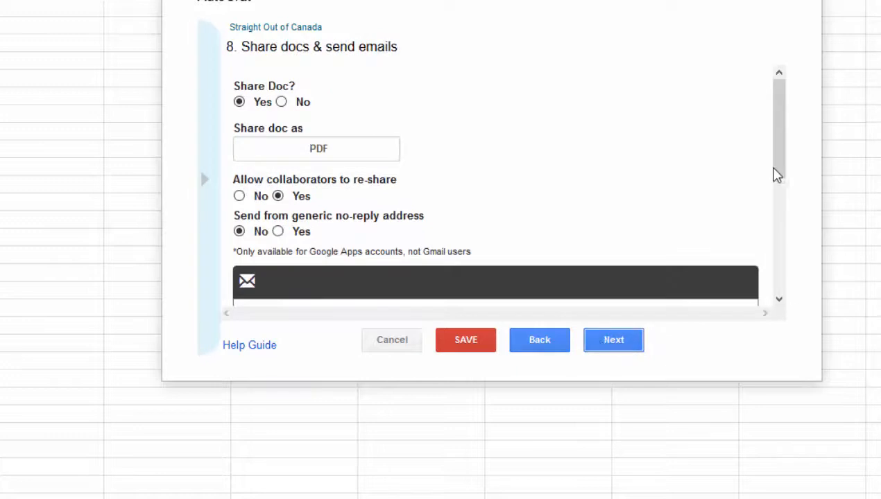
pyautogui.moveTo(778, 169); pyautogui.dragTo(784, 247)
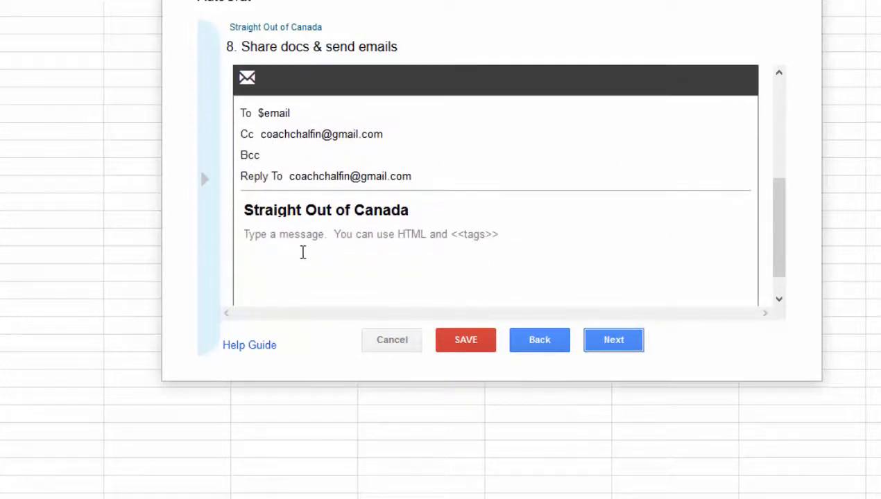
pyautogui.click(274, 239)
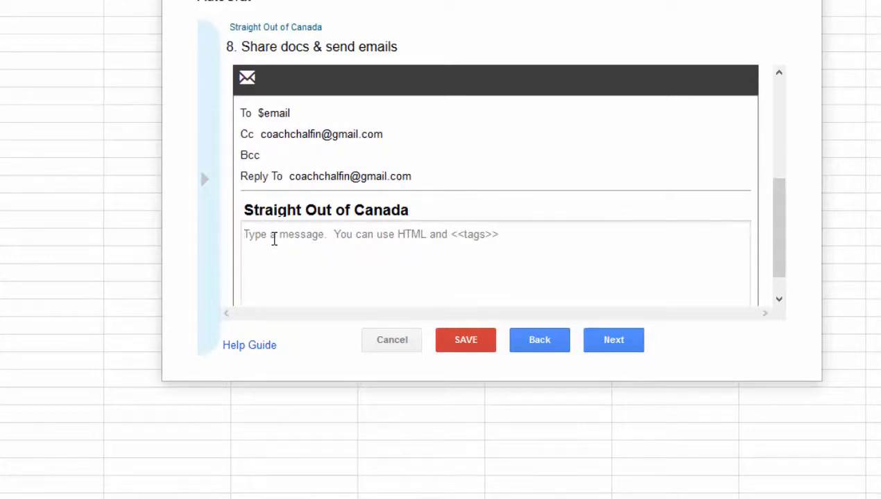
pyautogui.write('Please open the att')
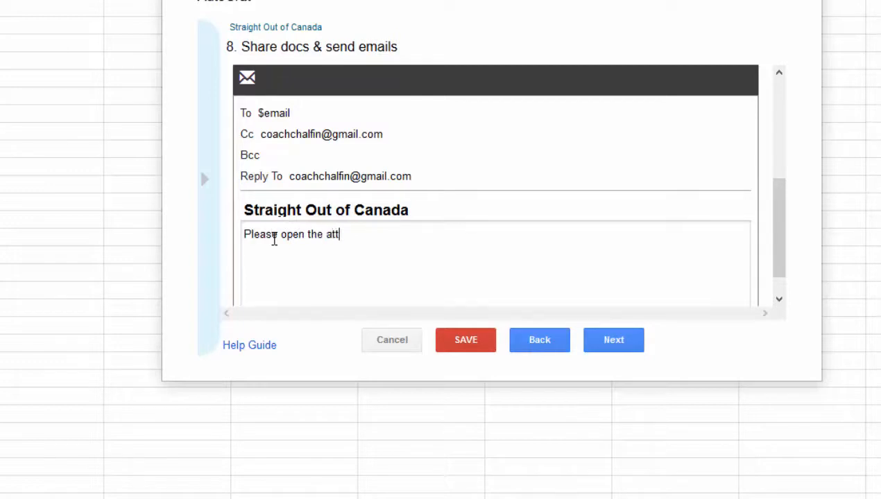
# - Finish the message line 'Please open the attached document,' and start a new line
pyautogui.write('ached documen')
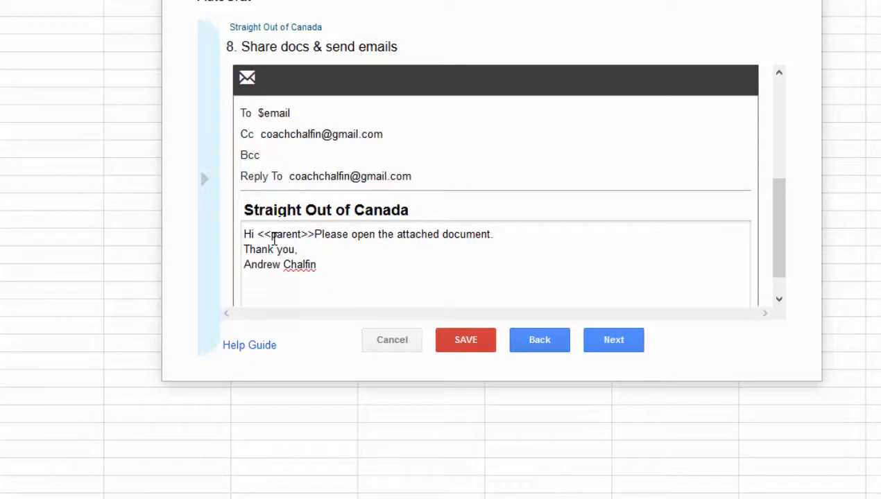
pyautogui.write(',')
pyautogui.press('Return')
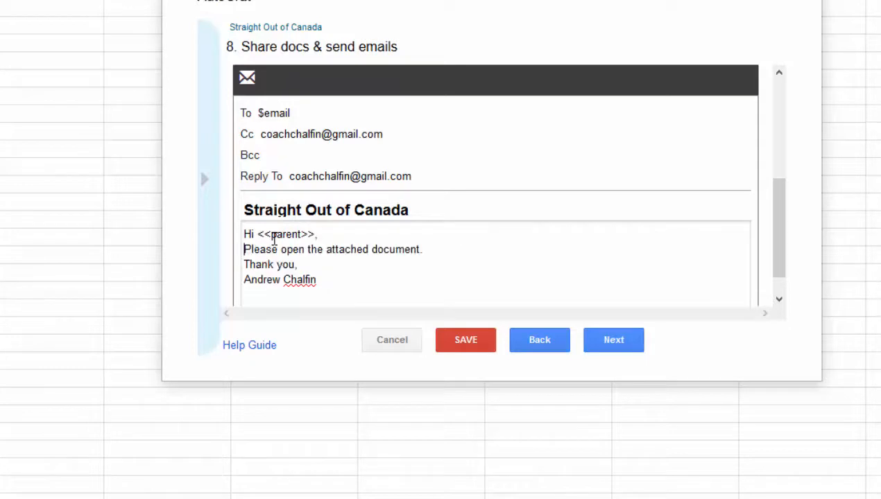
# - Set the job to run on form submit and save it
pyautogui.click(637, 350)
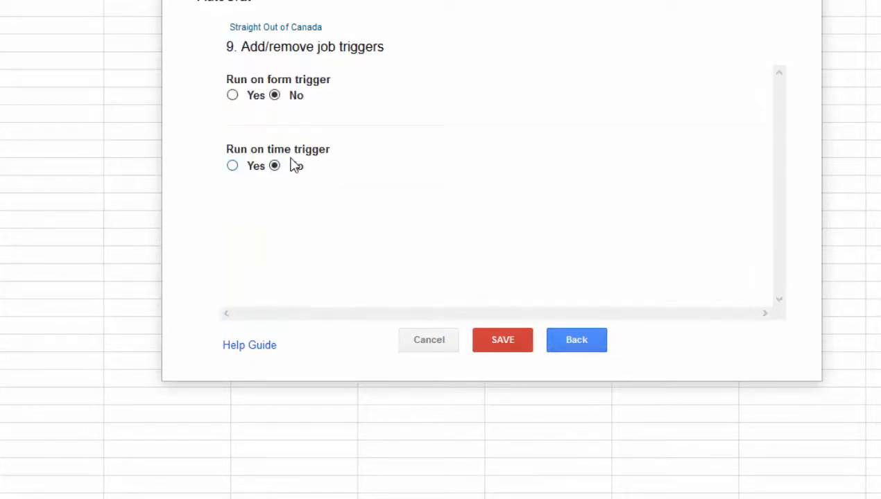
pyautogui.click(233, 97)
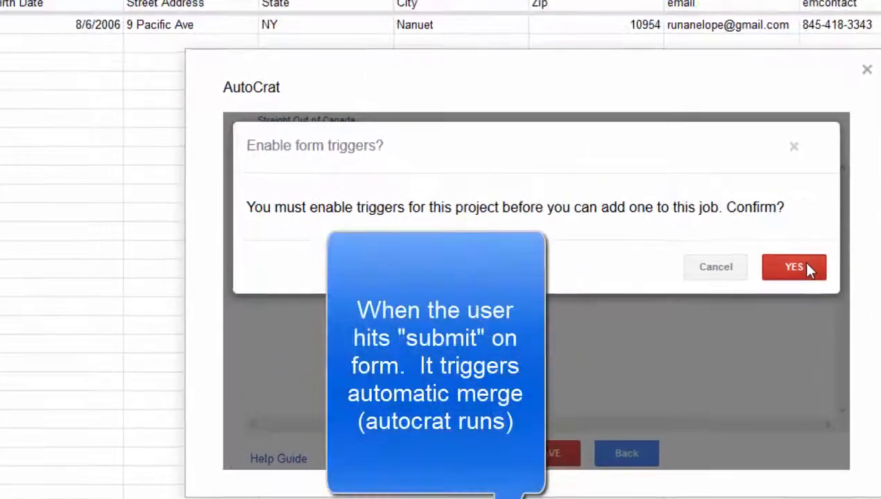
pyautogui.click(734, 165)
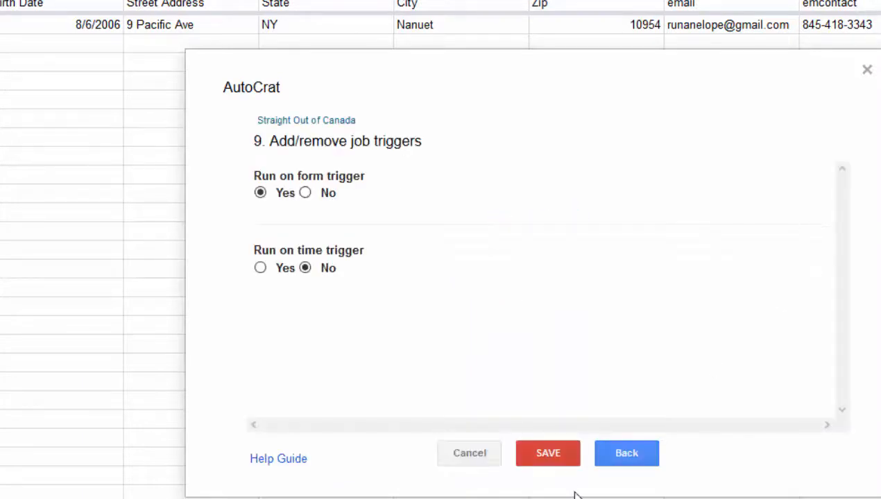
pyautogui.click(571, 467)
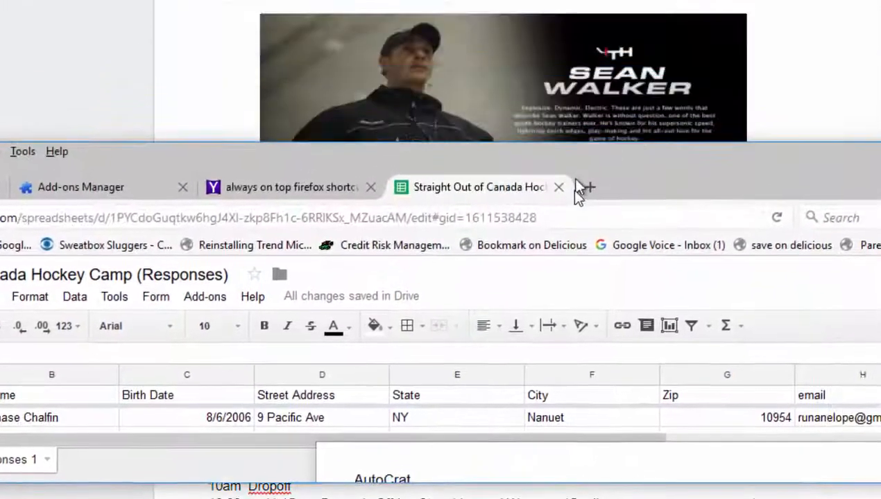
# - Open the live preview of the Straight Out of Canada Hockey Camp form and move the spreadsheet window aside
pyautogui.moveTo(576, 191); pyautogui.dragTo(573, 354)
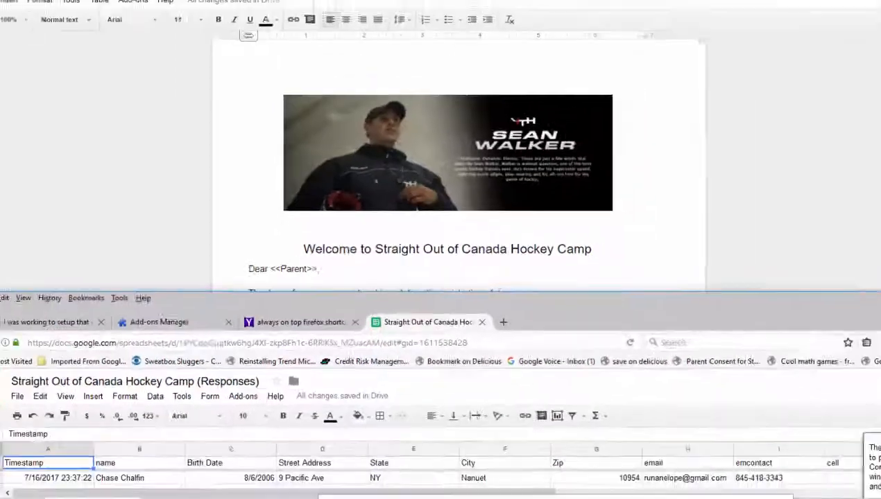
pyautogui.click(547, 9)
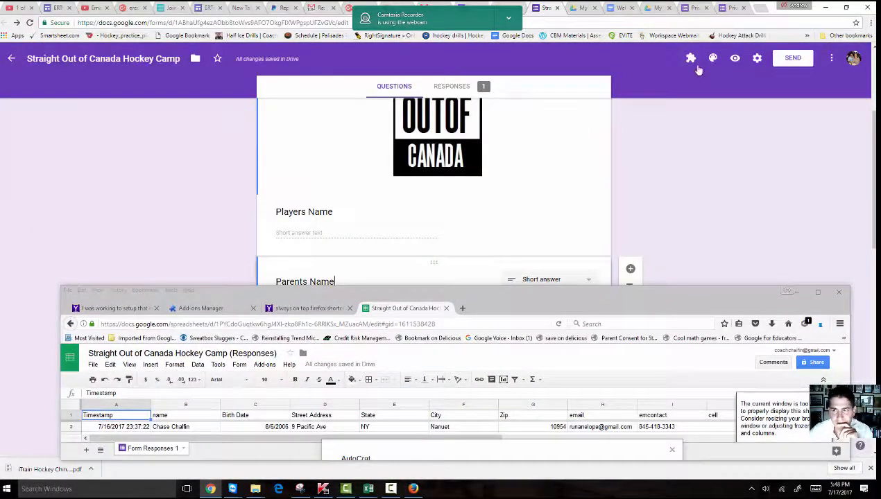
pyautogui.click(735, 61)
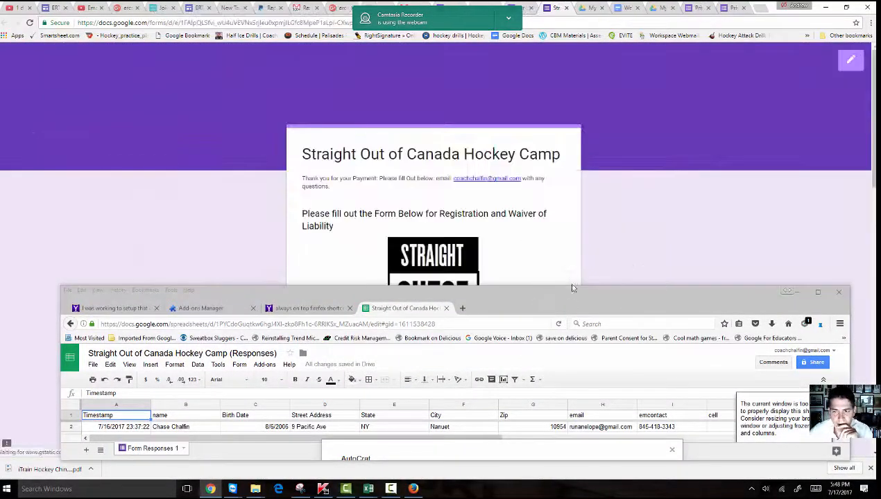
pyautogui.moveTo(582, 297); pyautogui.dragTo(548, 186)
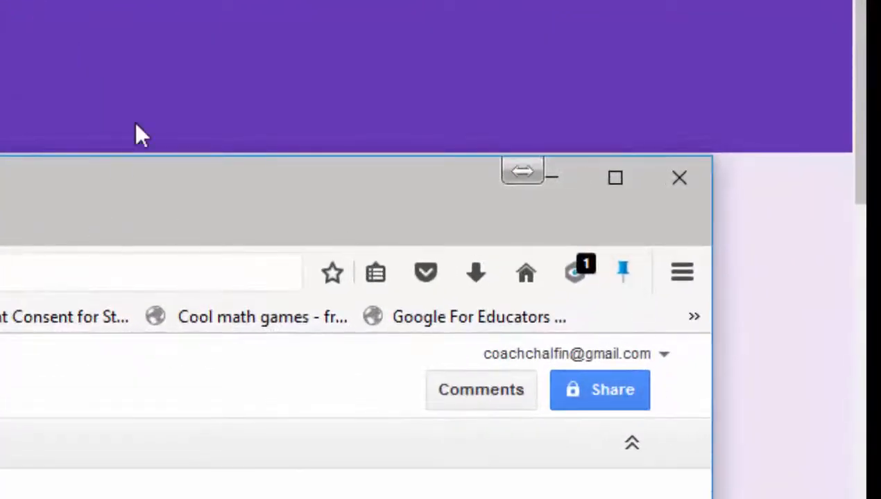
pyautogui.click(136, 123)
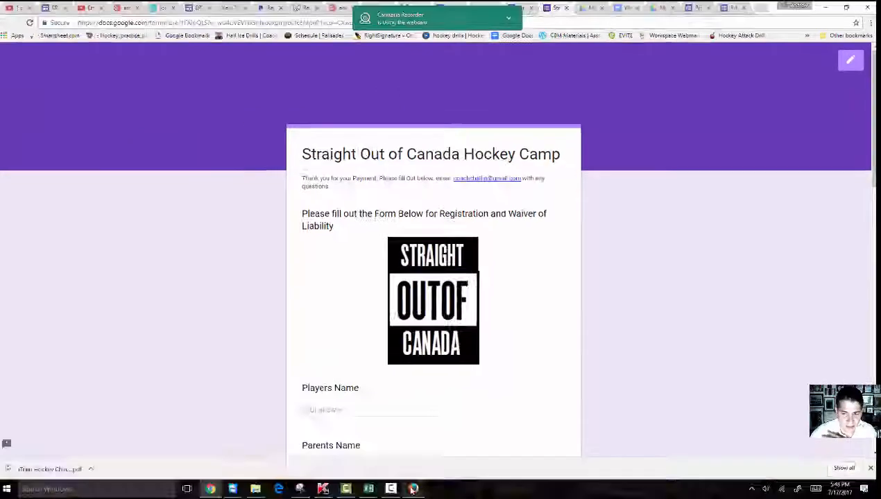
pyautogui.click(413, 489)
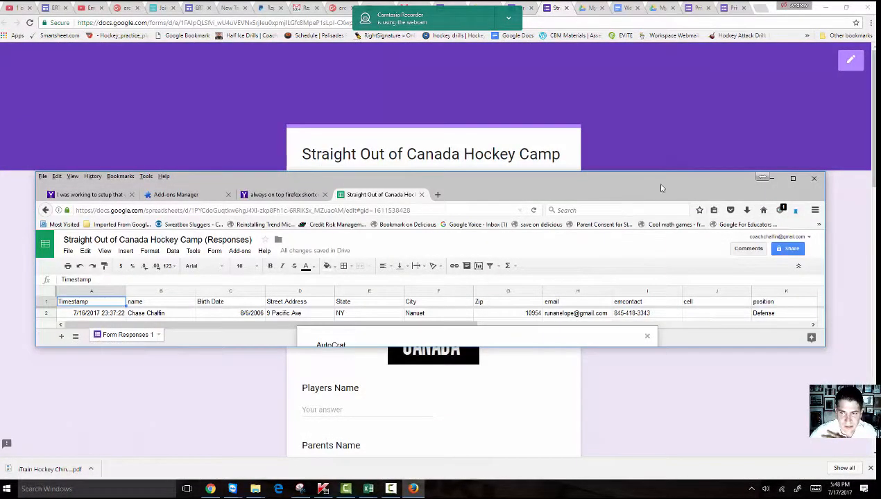
pyautogui.moveTo(659, 187); pyautogui.dragTo(879, 213)
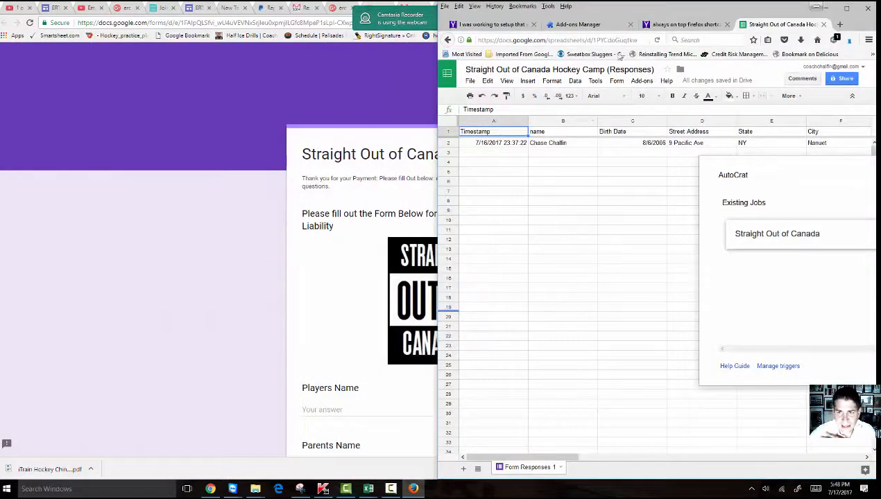
pyautogui.moveTo(663, 12); pyautogui.dragTo(70, 228)
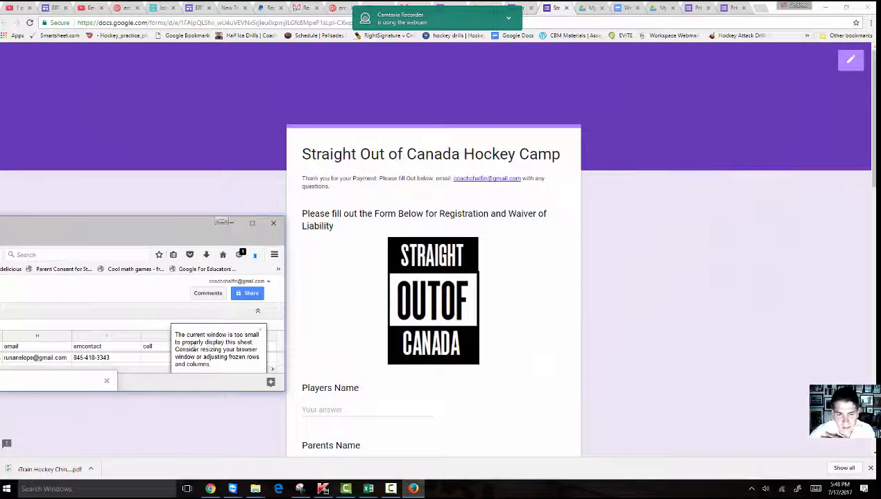
# - Fill the form with test player and parent names, birth month 10, and skater position 'test'
pyautogui.click(313, 408)
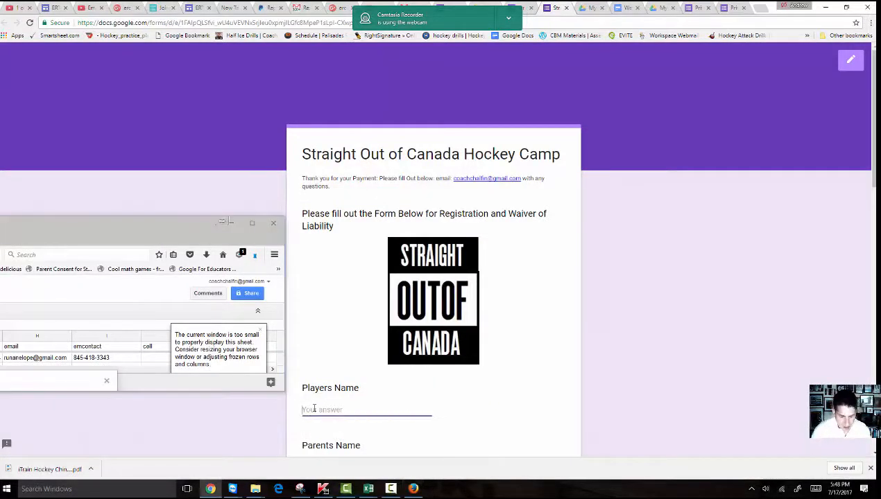
pyautogui.write('Chase 2')
pyautogui.scroll(-3, 314, 408)
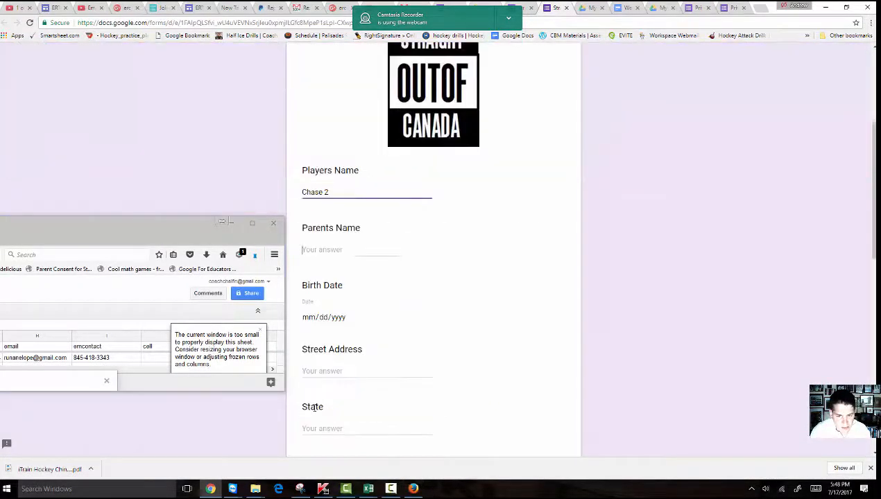
pyautogui.press('Tab')
pyautogui.write('An')
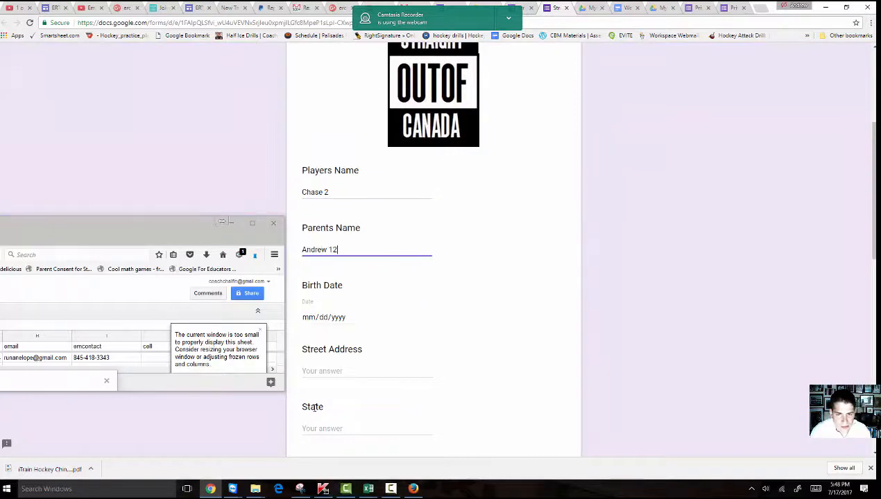
pyautogui.write('drew 12')
pyautogui.press('Tab')
pyautogui.write('10')
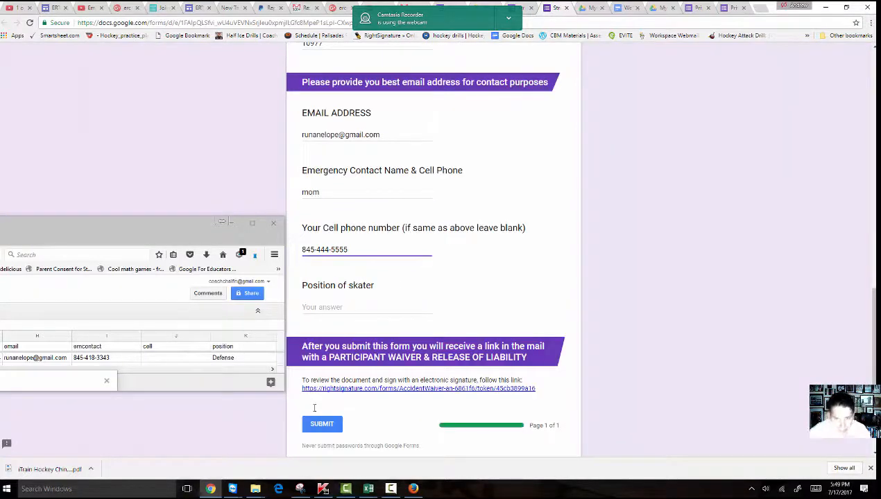
pyautogui.press('Tab')
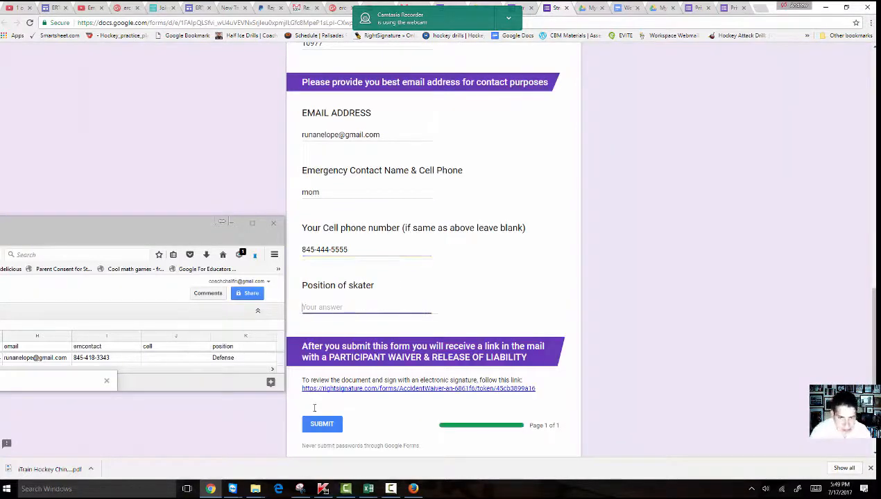
pyautogui.write('test')
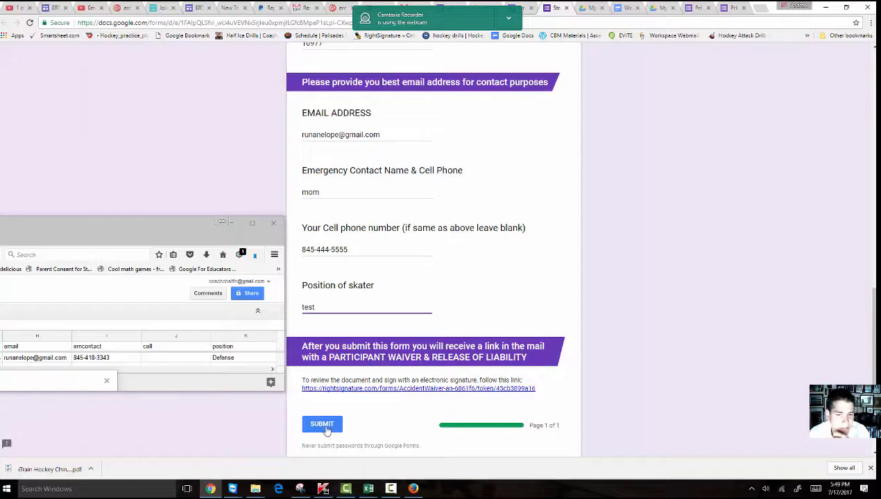
# - Submit the test registration and reposition the floating spreadsheet window
pyautogui.click(324, 426)
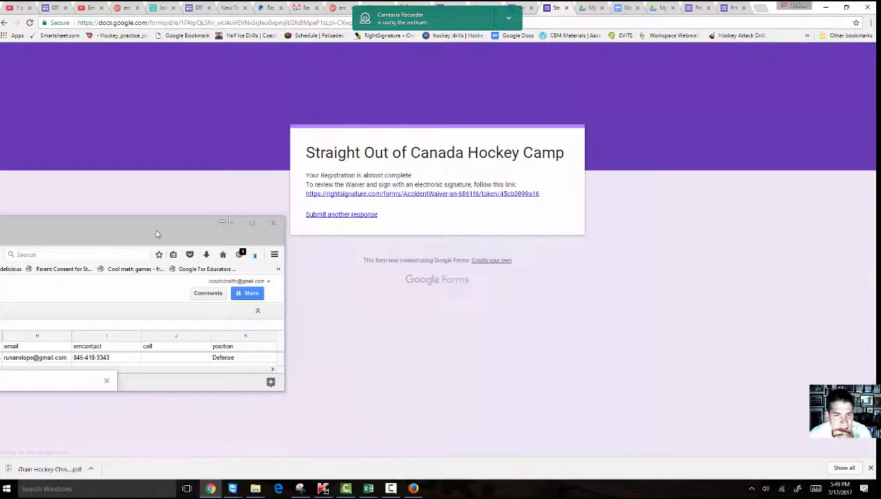
pyautogui.moveTo(167, 233); pyautogui.dragTo(619, 270)
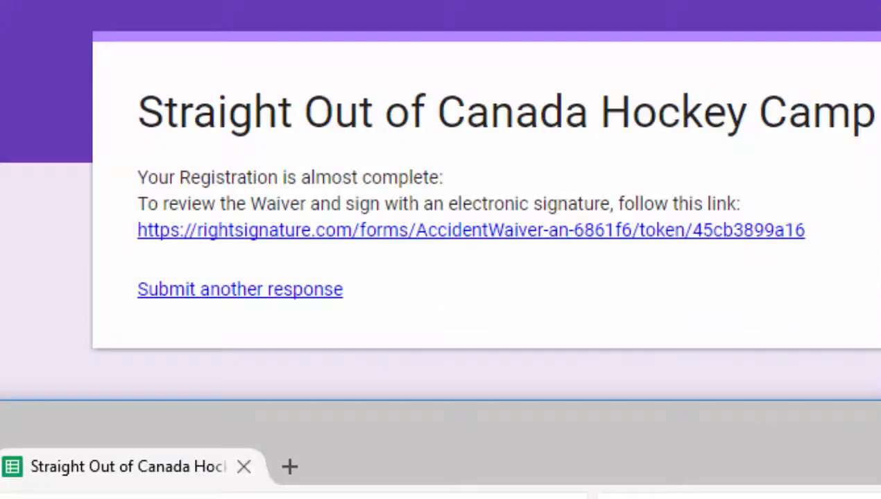
pyautogui.moveTo(444, 421); pyautogui.dragTo(708, 65)
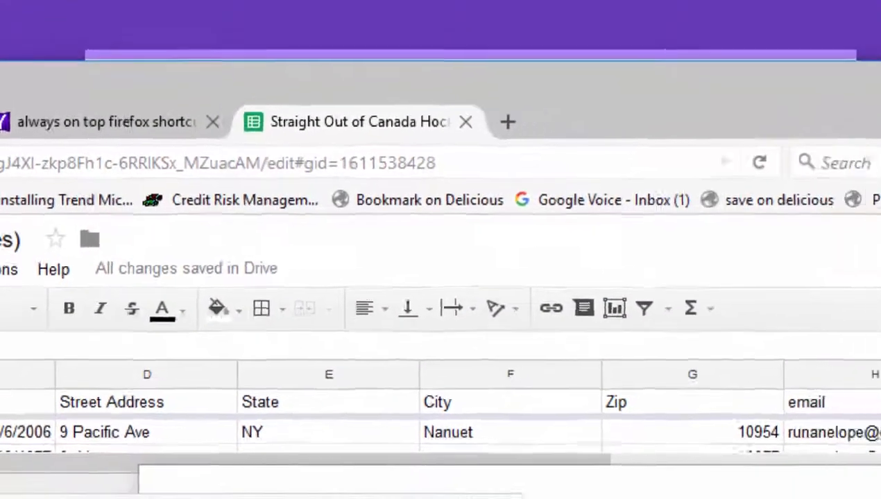
# - Maximize the spreadsheet, close the autoCrat job list, and open the new response's Merged Doc URL link
pyautogui.click(875, 61)
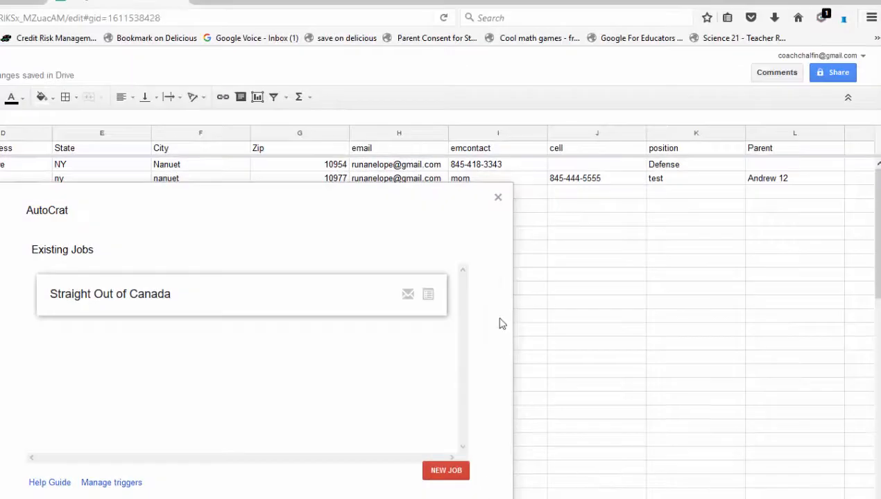
pyautogui.click(497, 198)
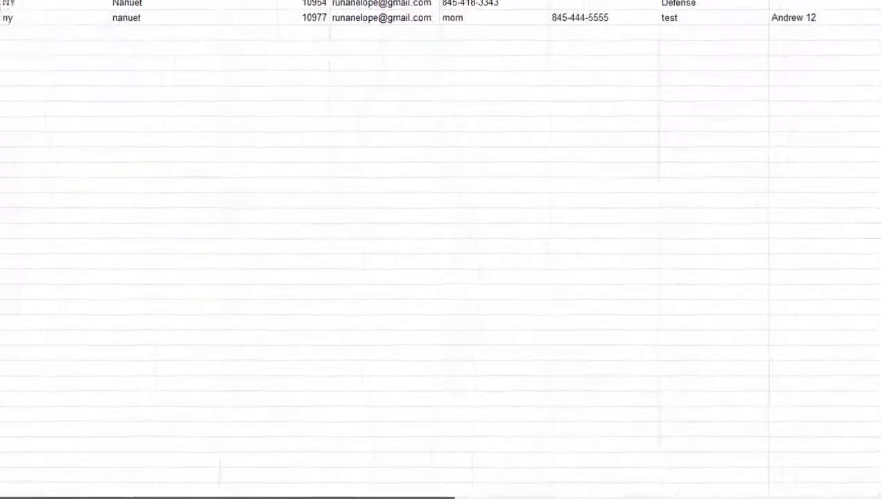
pyautogui.hscroll(4, 441, 277)
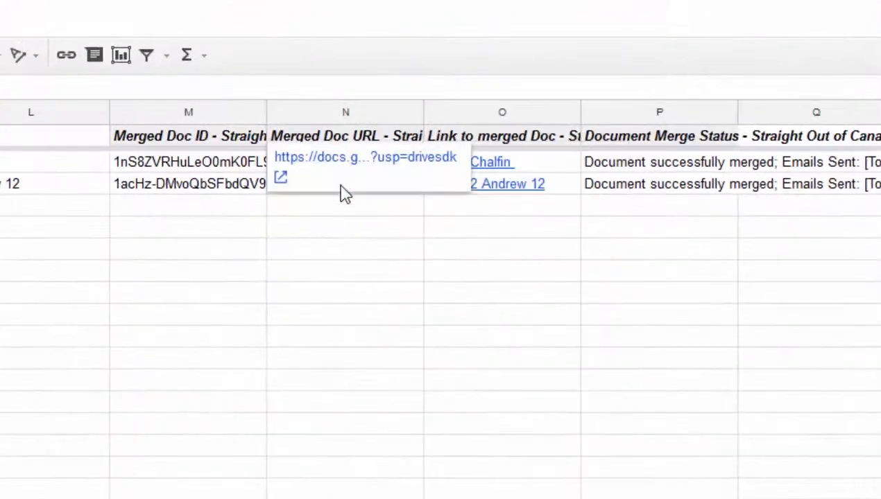
pyautogui.click(346, 171)
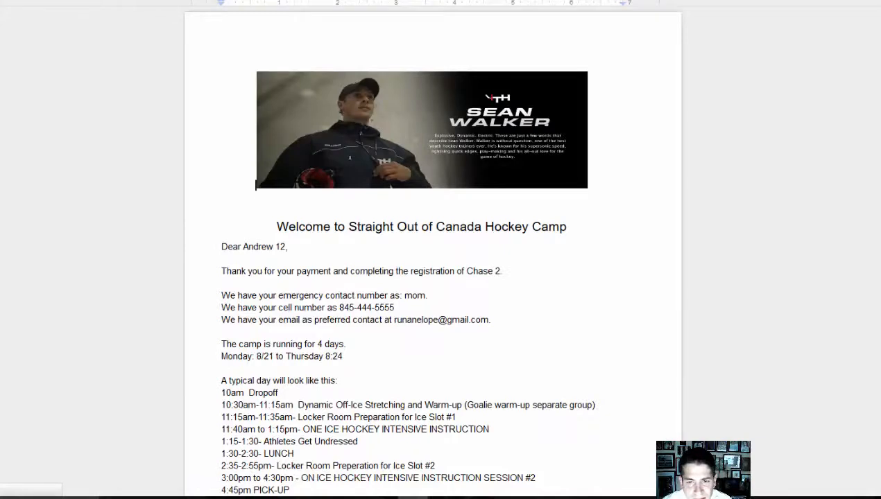
# - Scroll through the merged welcome letter, check the emergency contact value 'mom', then open a new tab
pyautogui.scroll(-4, 405, 249)
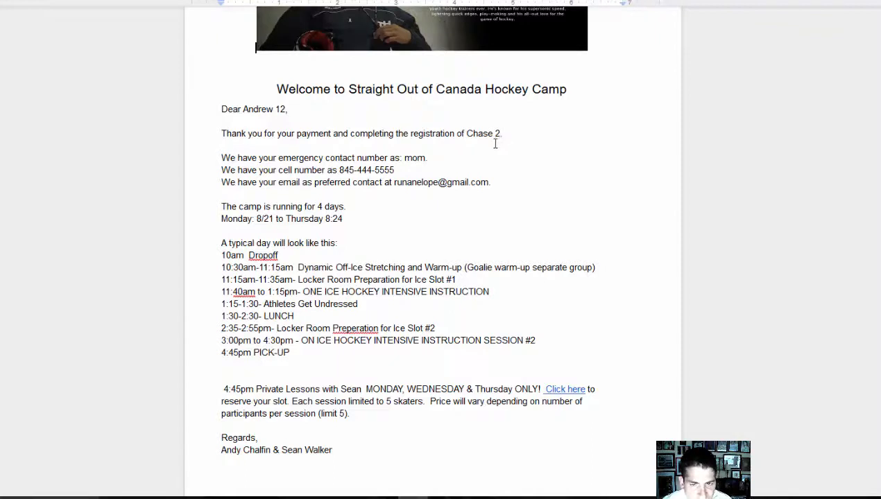
pyautogui.doubleClick(413, 157)
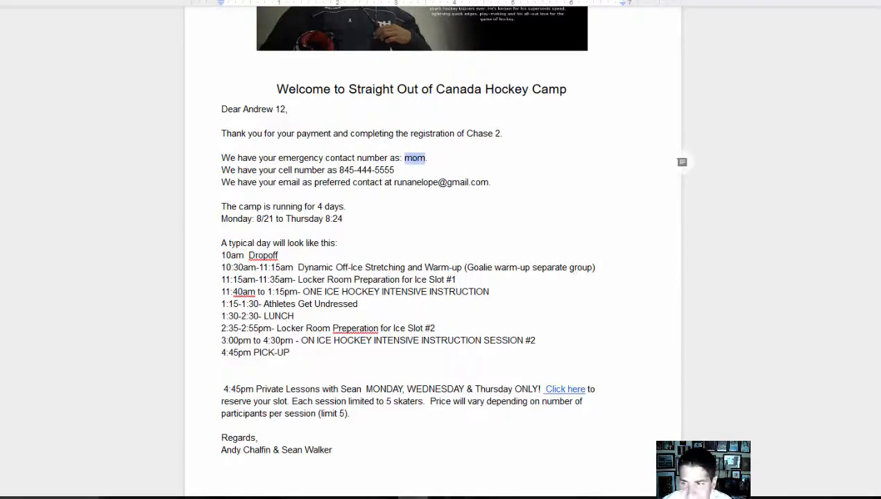
pyautogui.scroll(-4, 433, 250)
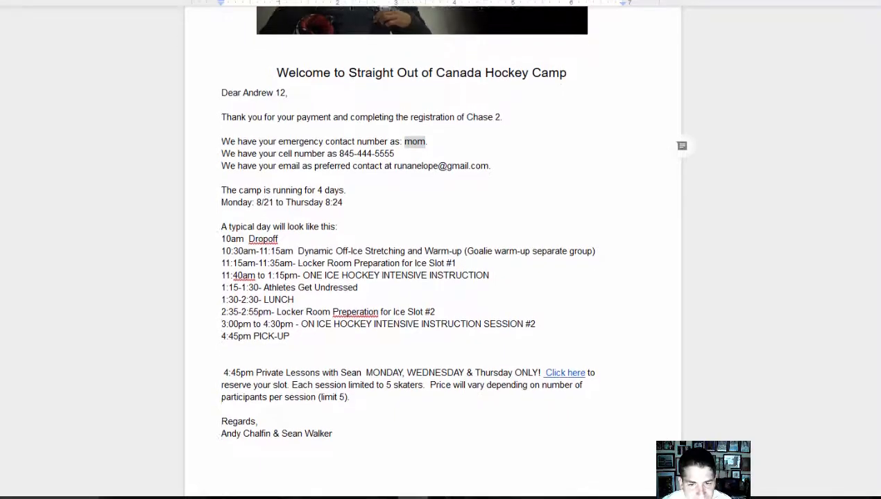
pyautogui.scroll(-6, 433, 249)
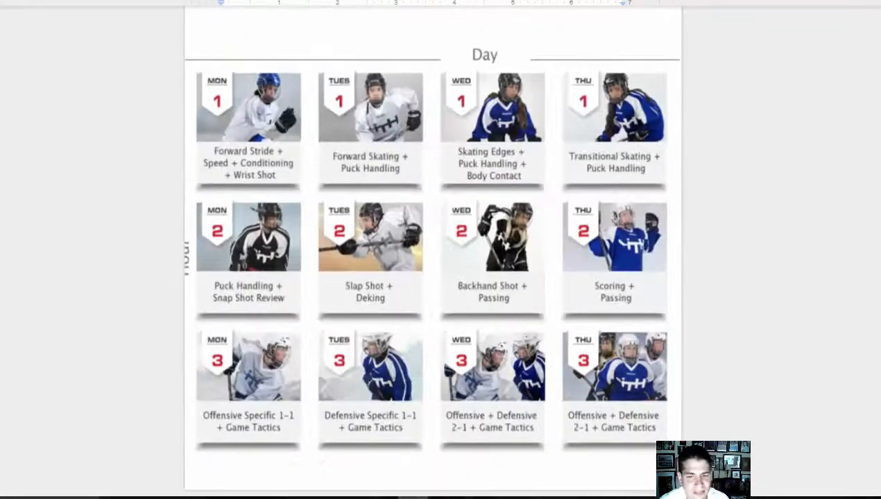
pyautogui.scroll(12, 433, 250)
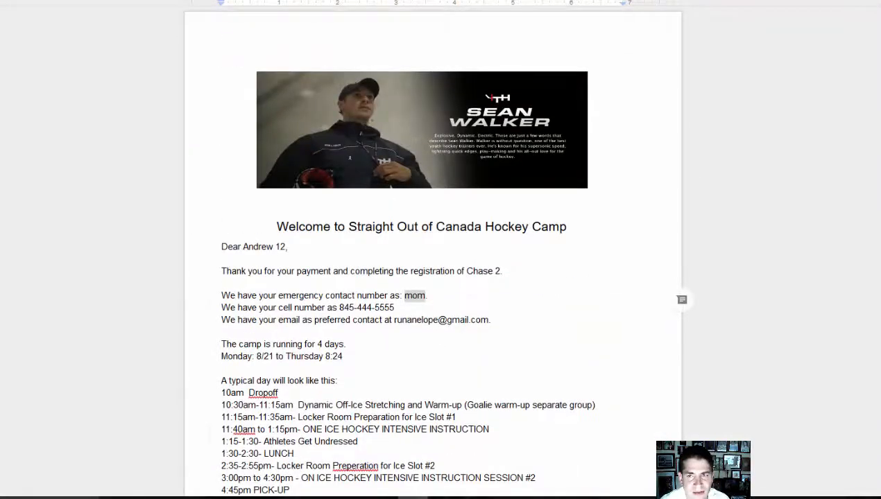
pyautogui.hotkey('ctrl', 't')
# - Go to google.com, open the Straight Out of Canada email in Gmail, and preview its attached PDF
pyautogui.write('google.com')
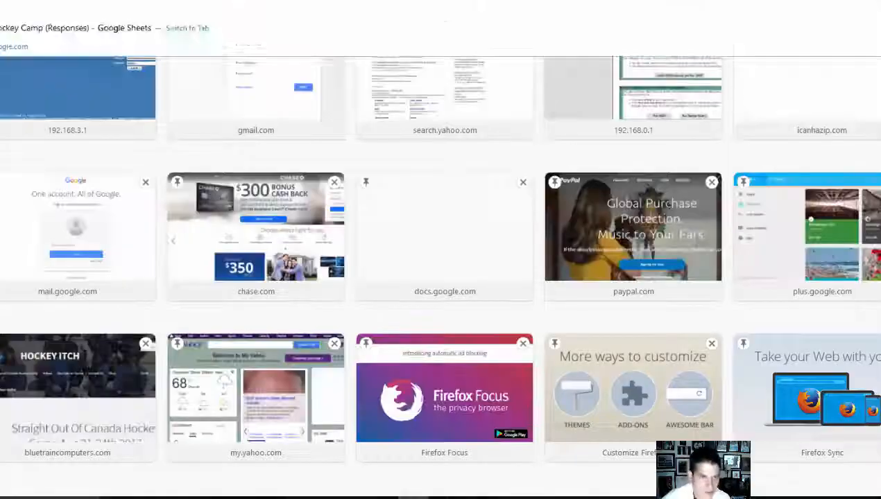
pyautogui.press('Return')
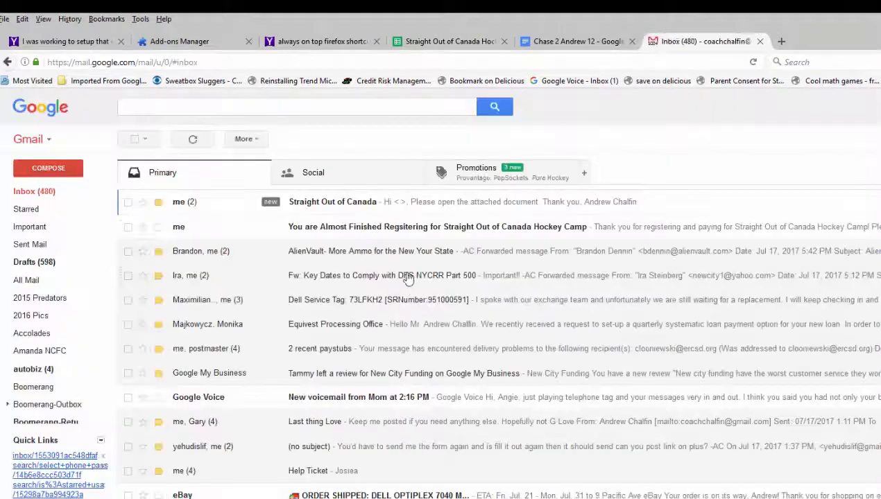
pyautogui.click(375, 203)
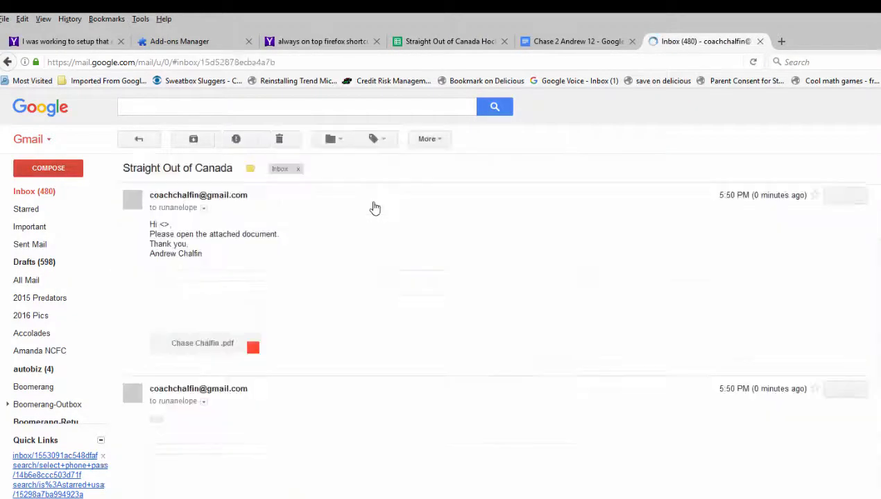
pyautogui.moveTo(200, 291)
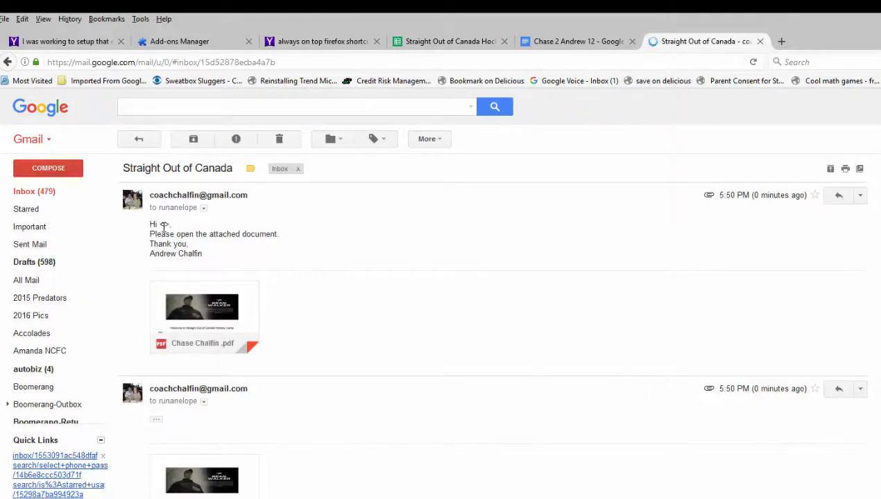
pyautogui.click(200, 317)
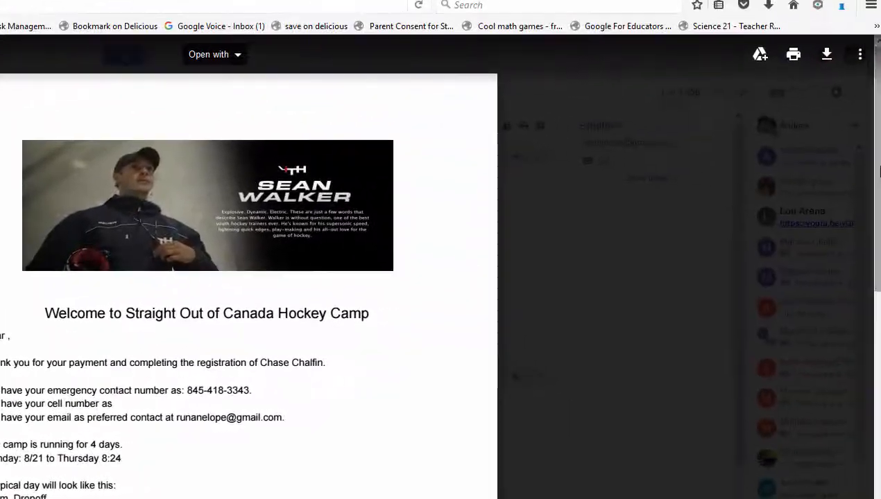
pyautogui.moveTo(879, 171)
pyautogui.mouseDown()
pyautogui.moveTo(879, 256)
pyautogui.moveTo(879, 166)
pyautogui.mouseUp()
pyautogui.press('Escape')
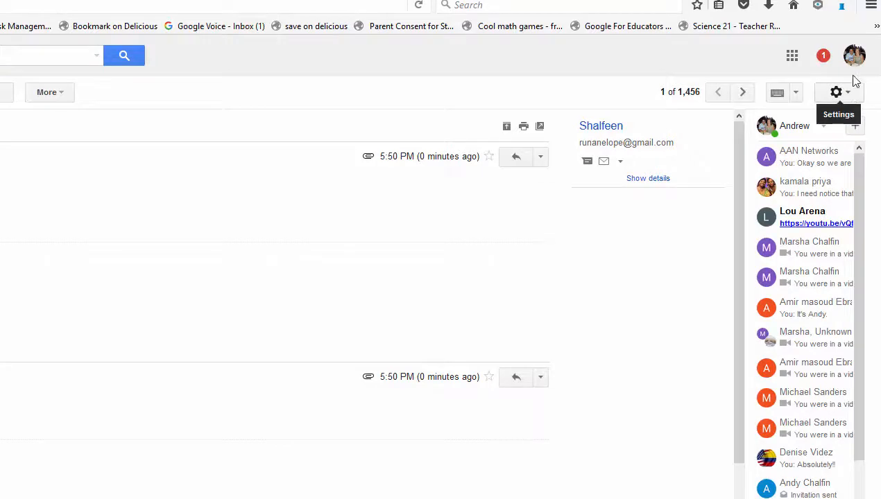
# - Switch to the recipient's mailbox and preview the merged PDF attached to the Straight Out of Canada email
pyautogui.click(854, 56)
pyautogui.click(871, 196)
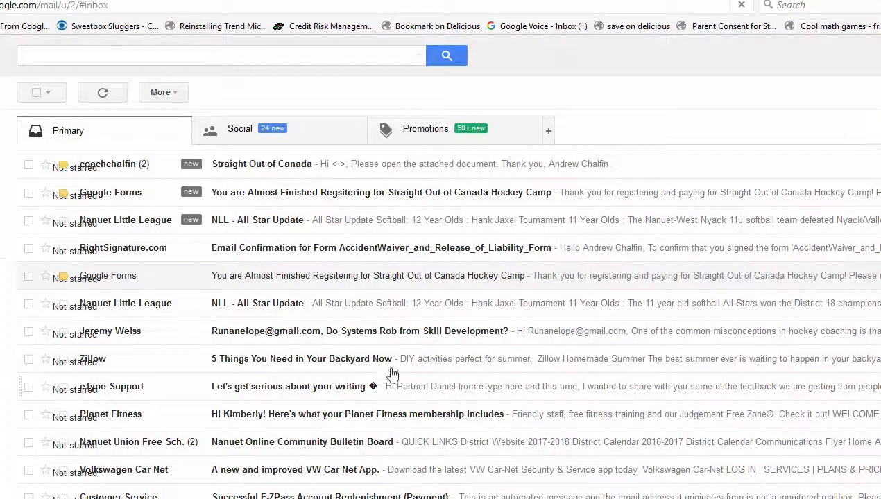
pyautogui.click(280, 172)
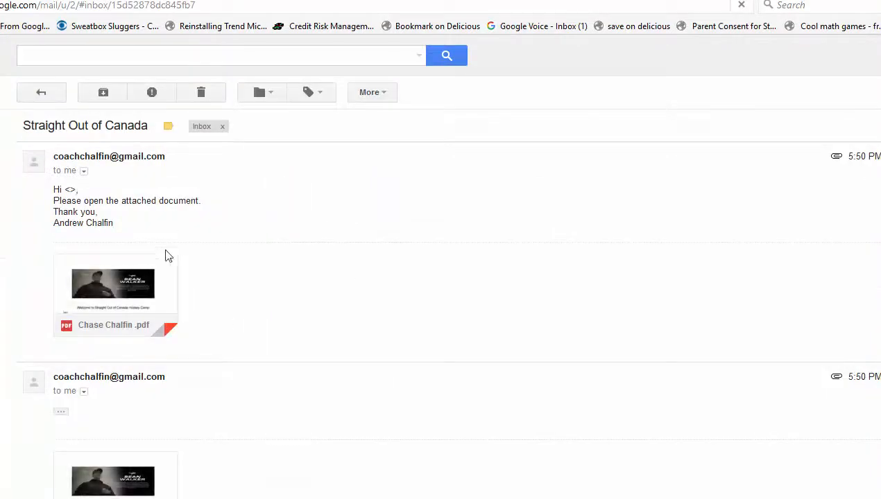
pyautogui.moveTo(122, 282)
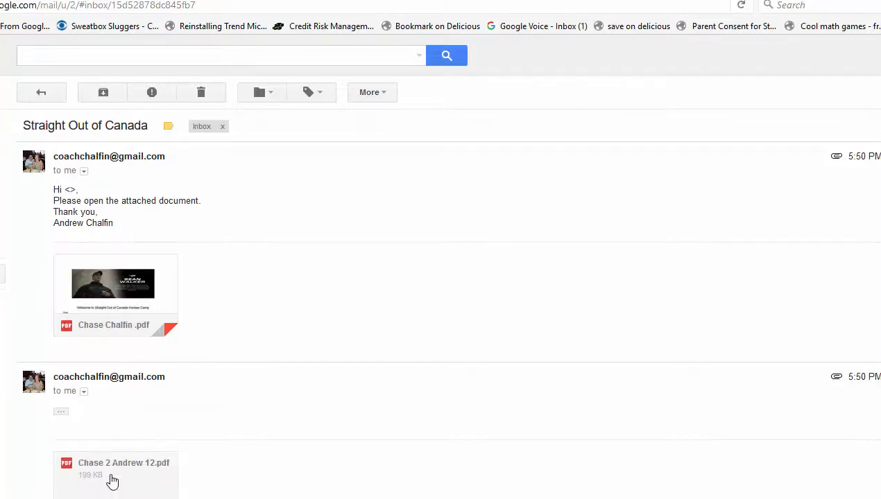
pyautogui.click(112, 479)
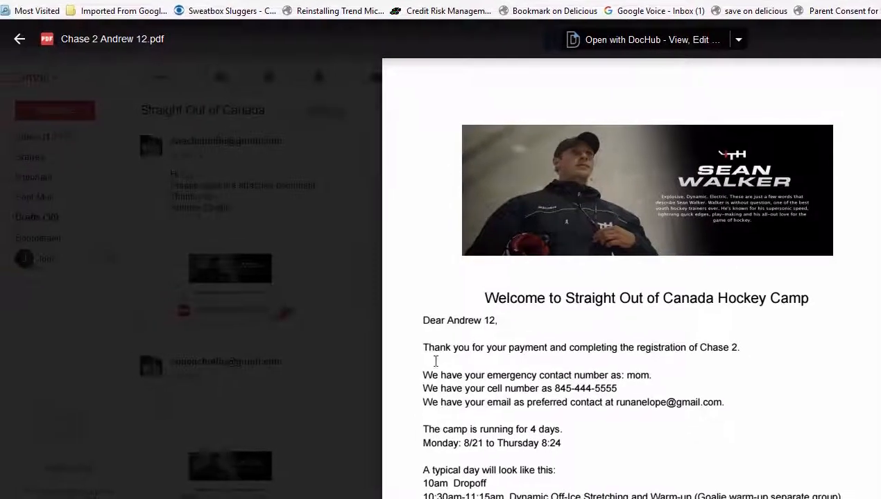
pyautogui.click(327, 305)
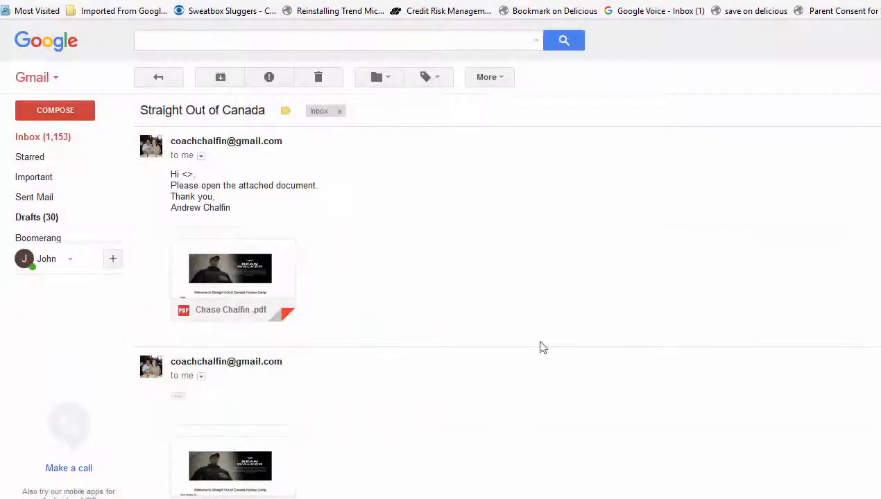